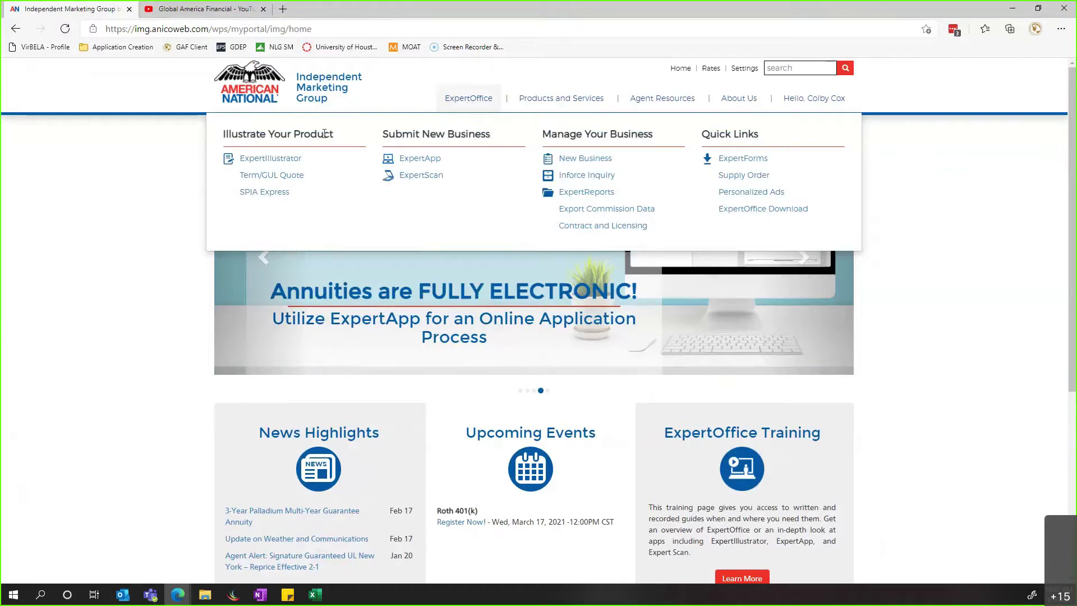
Open ExpertIllustrator from the ExpertOffice options and log in under the individual agent's own name
click(277, 162)
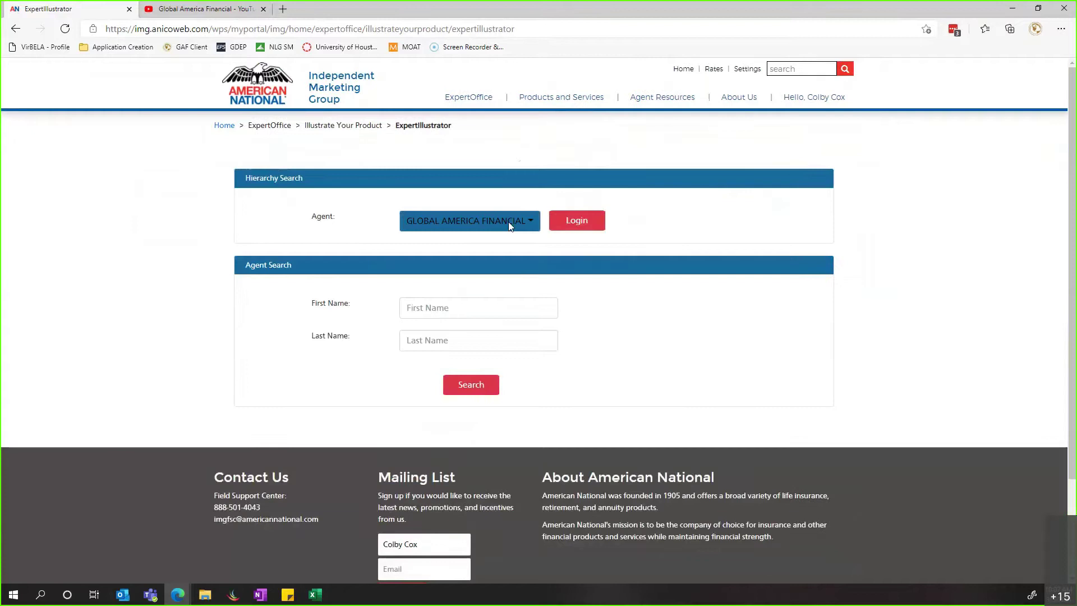
click(509, 223)
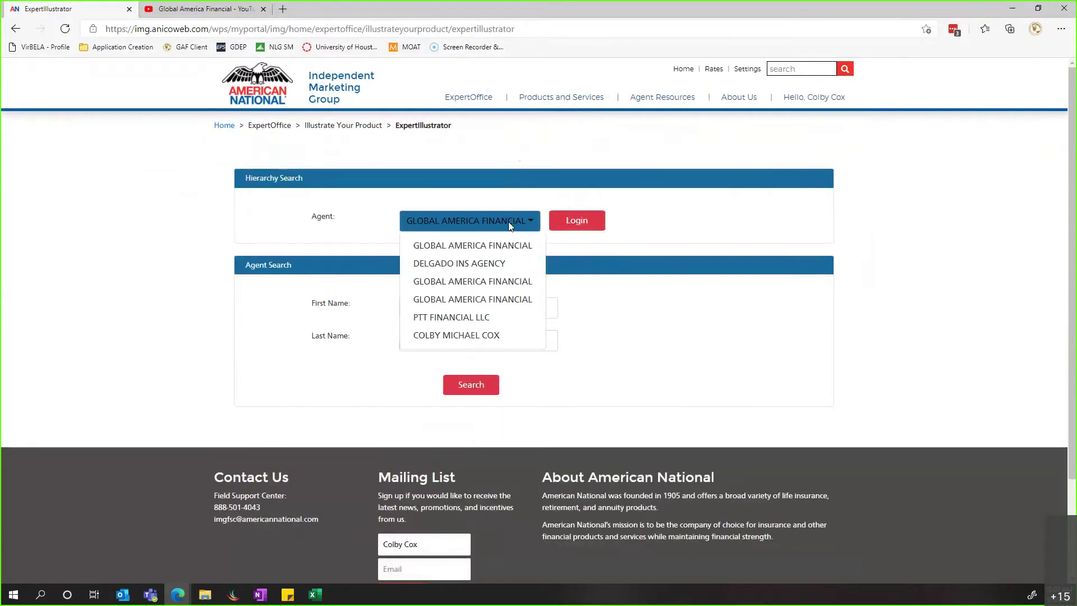
click(474, 337)
click(560, 227)
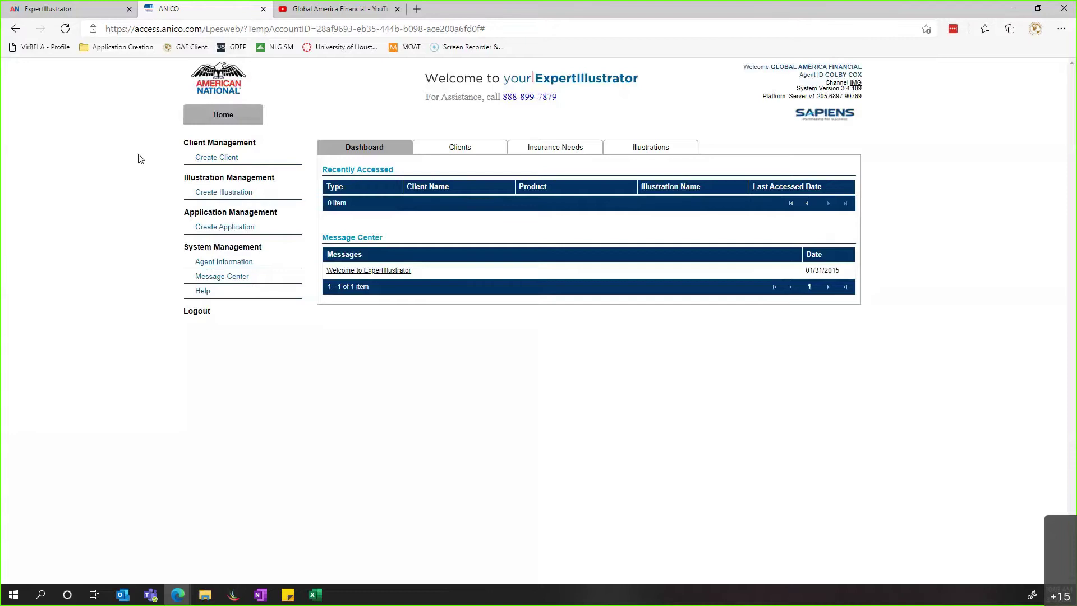
Create a new client record with the first name The and last name Client
click(208, 159)
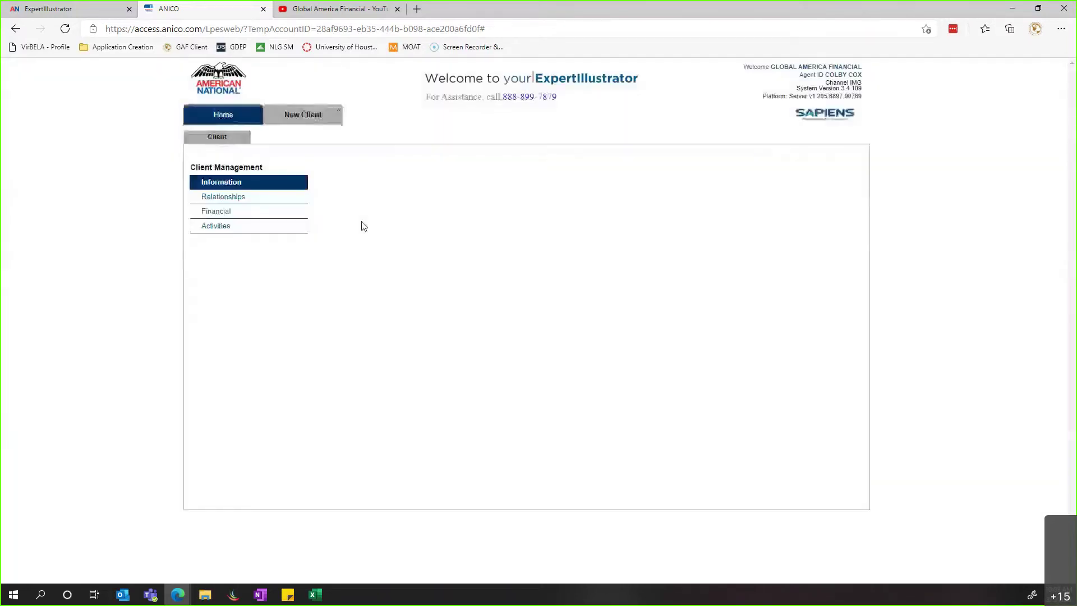
click(356, 178)
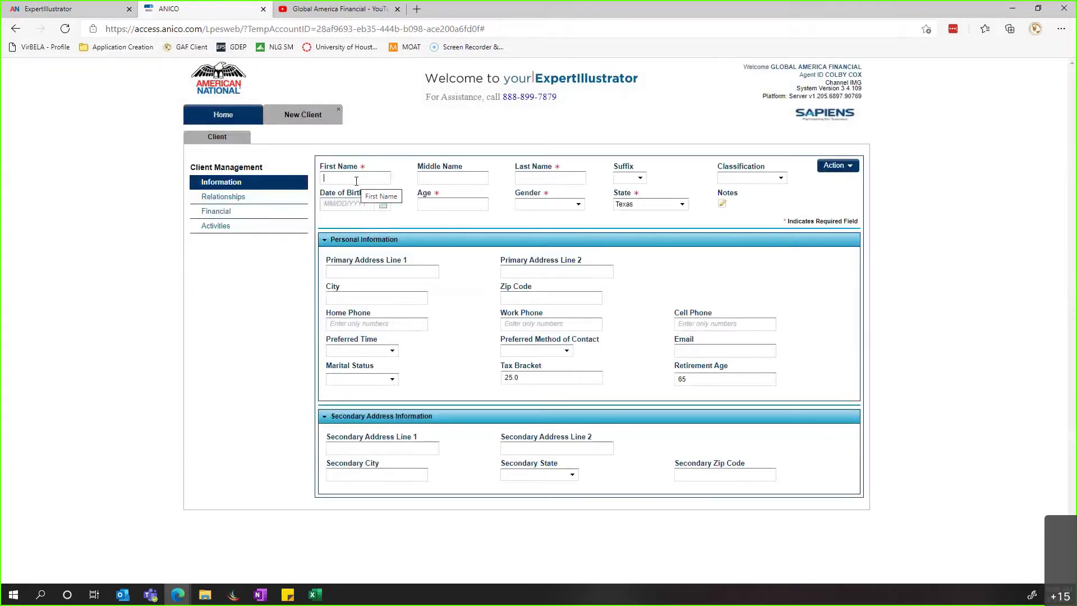
text(COlb)
key(BackSpace)
key(BackSpace)
key(BackSpace)
key(BackSpace)
text(The)
key(Tab)
Enter the client's date of birth and set the gender to Male
click(336, 204)
text(01/01/)
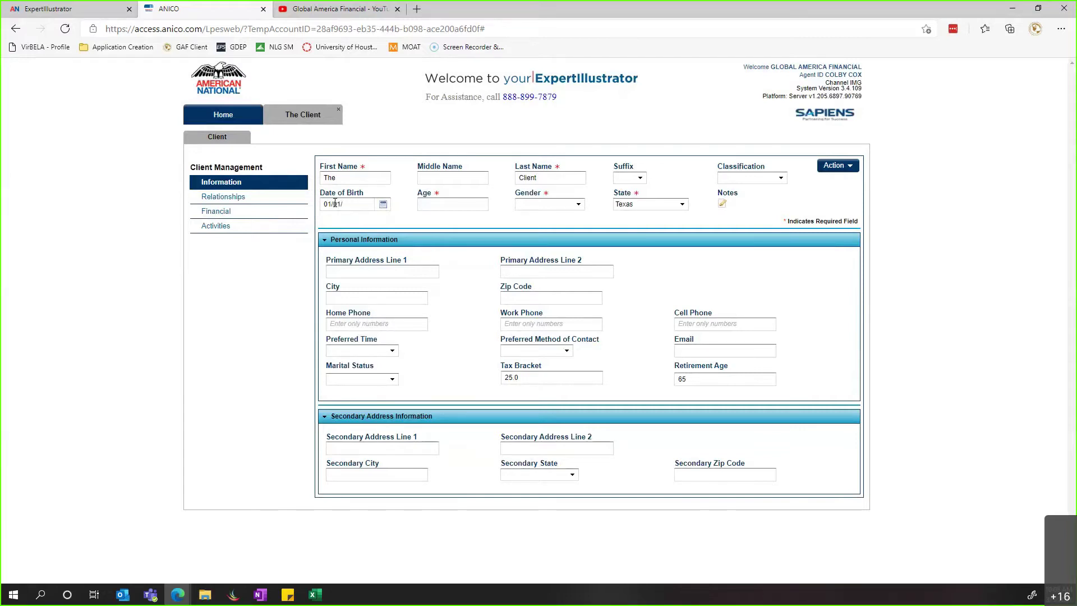
text(1986)
click(368, 226)
click(563, 206)
click(553, 243)
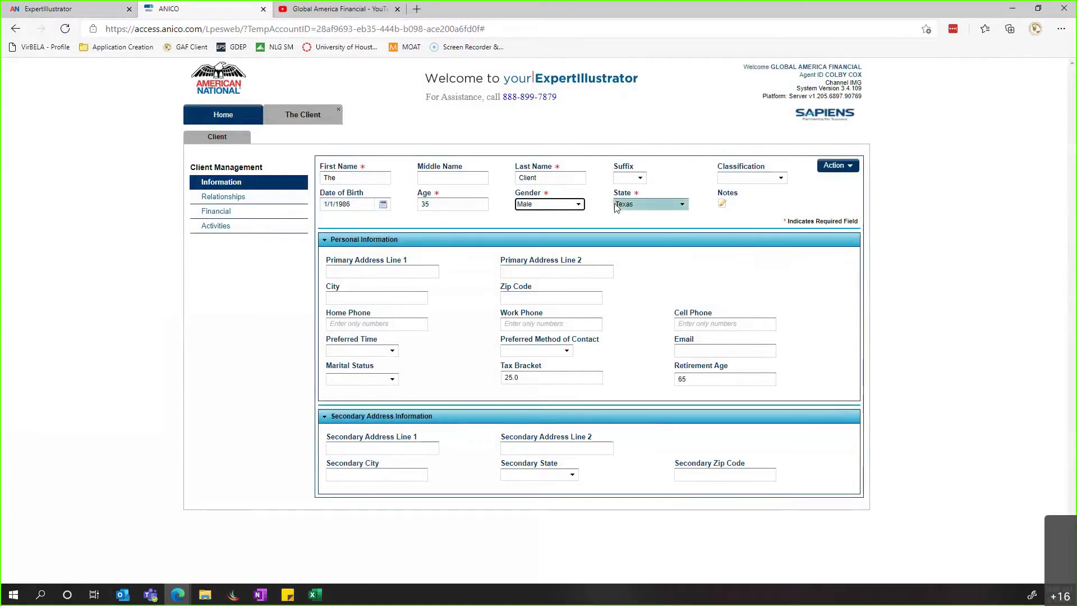
Create a new illustration for the client with plan type Universal Life and product Signature Performance IUL
click(839, 168)
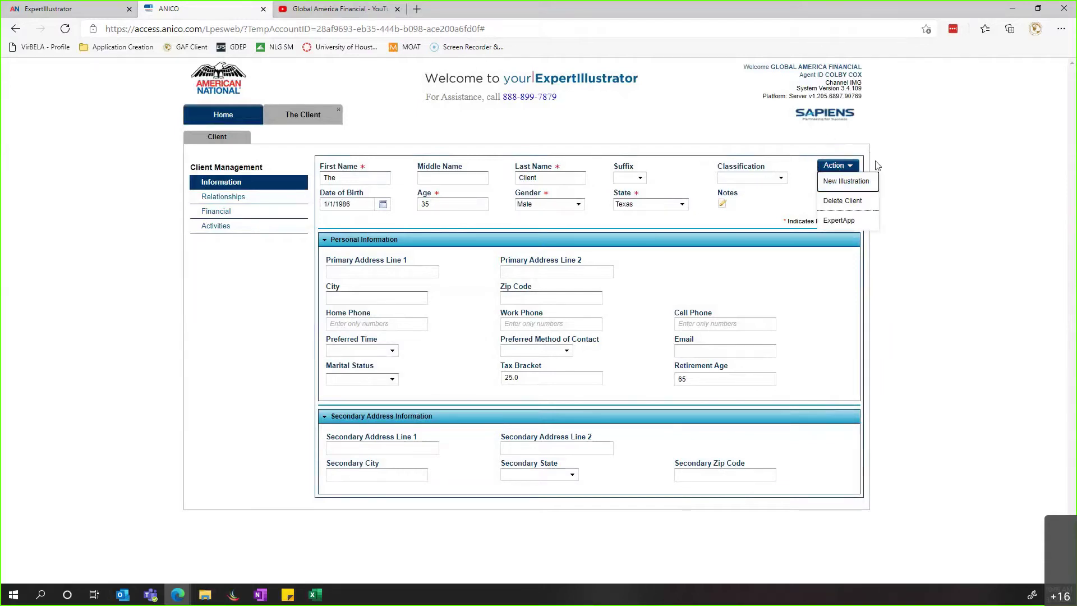
key(ctrl+plus)
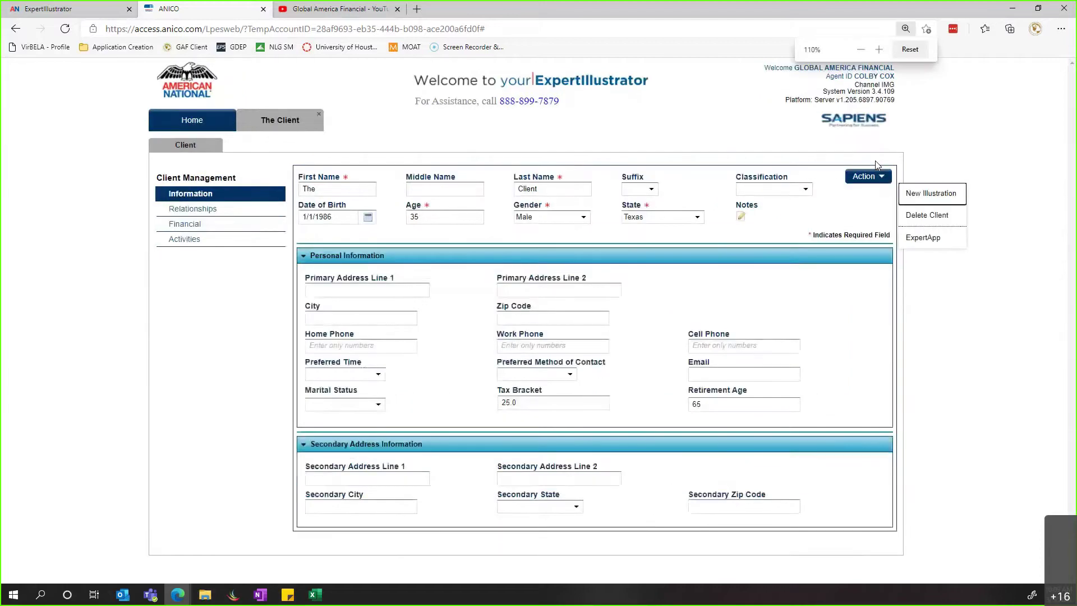
click(926, 194)
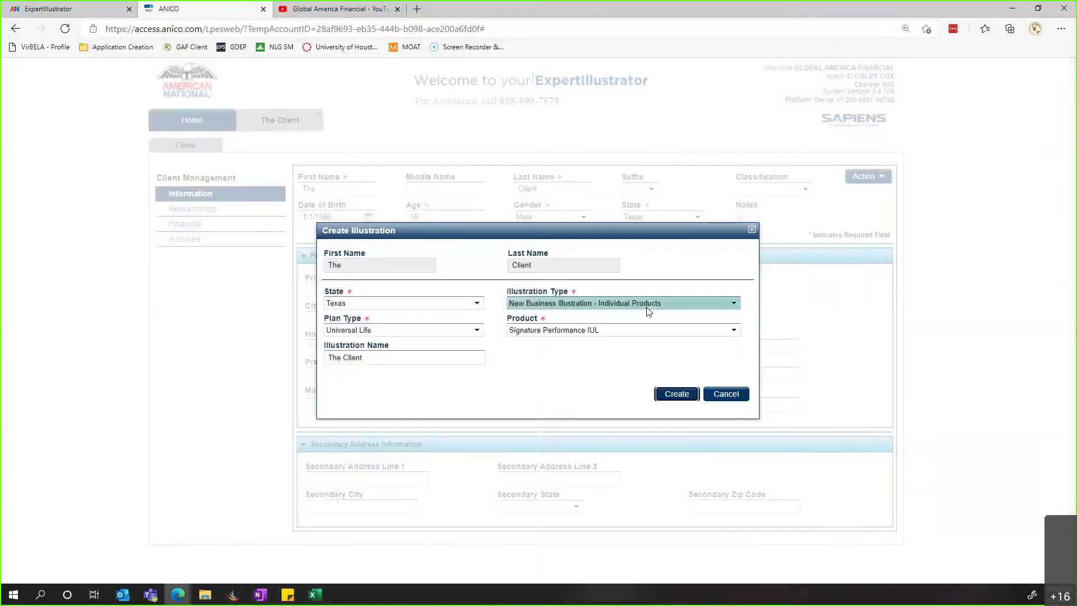
click(609, 332)
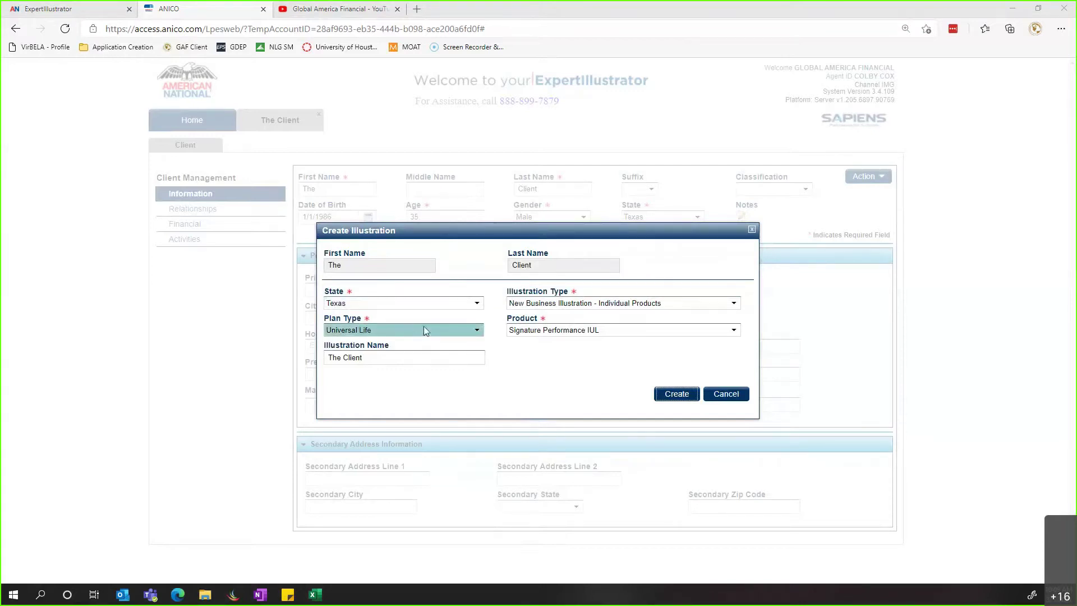
click(380, 332)
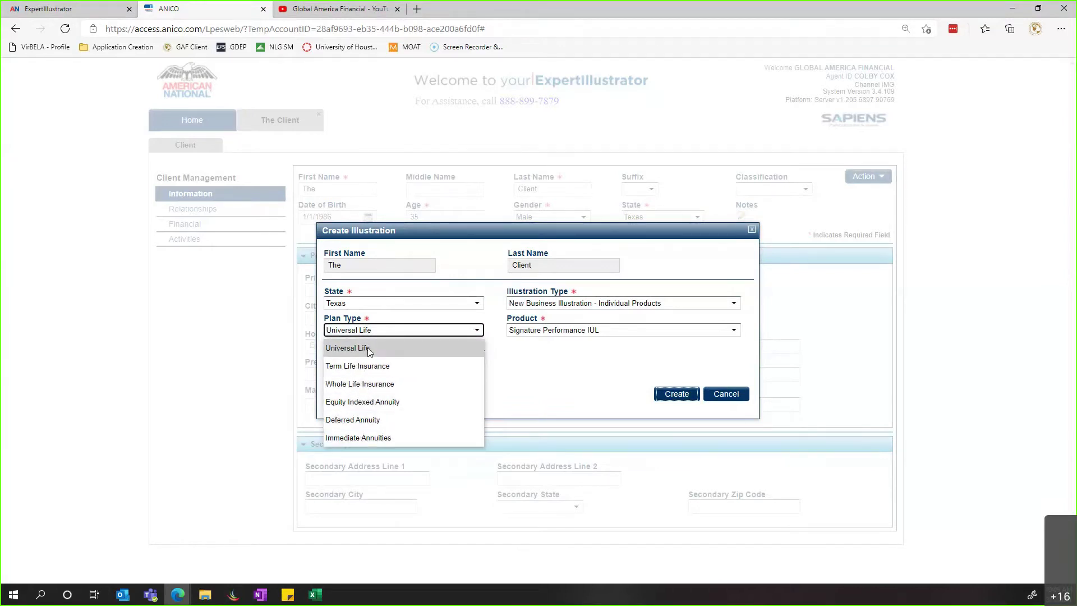
click(543, 359)
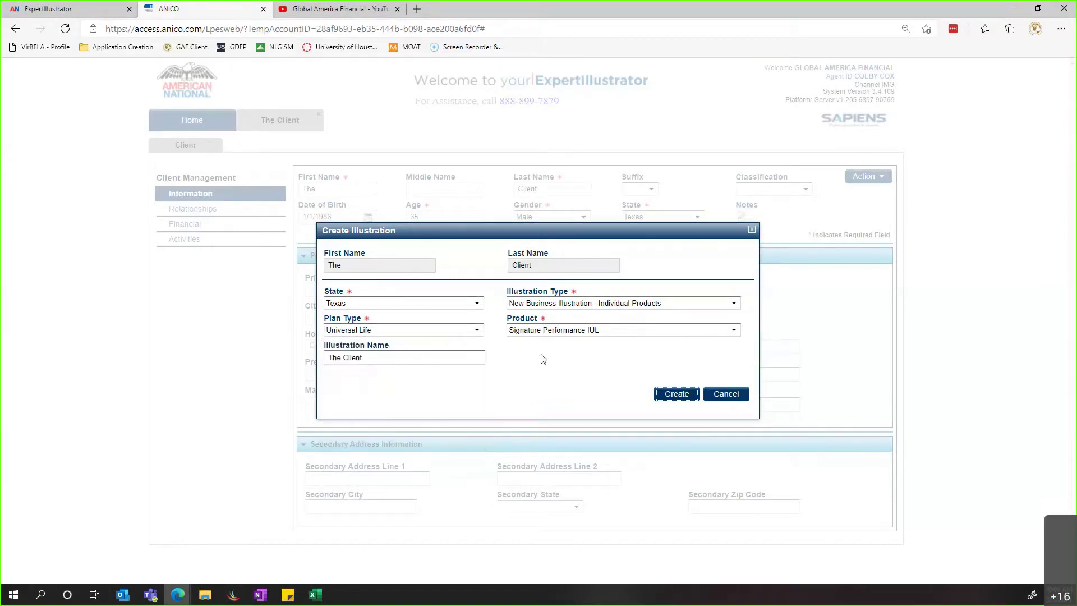
click(617, 331)
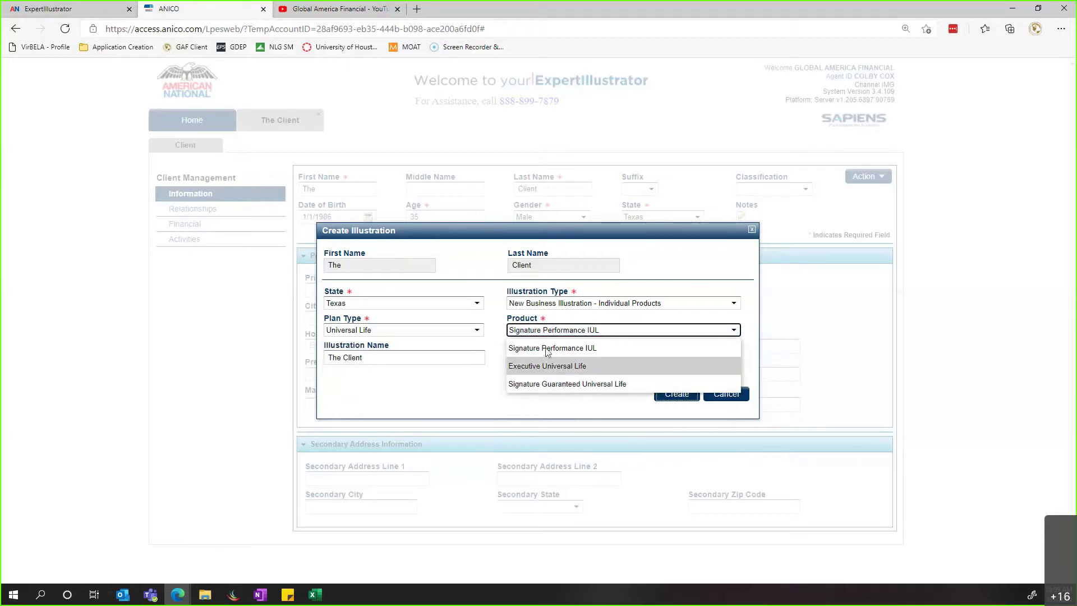
click(582, 351)
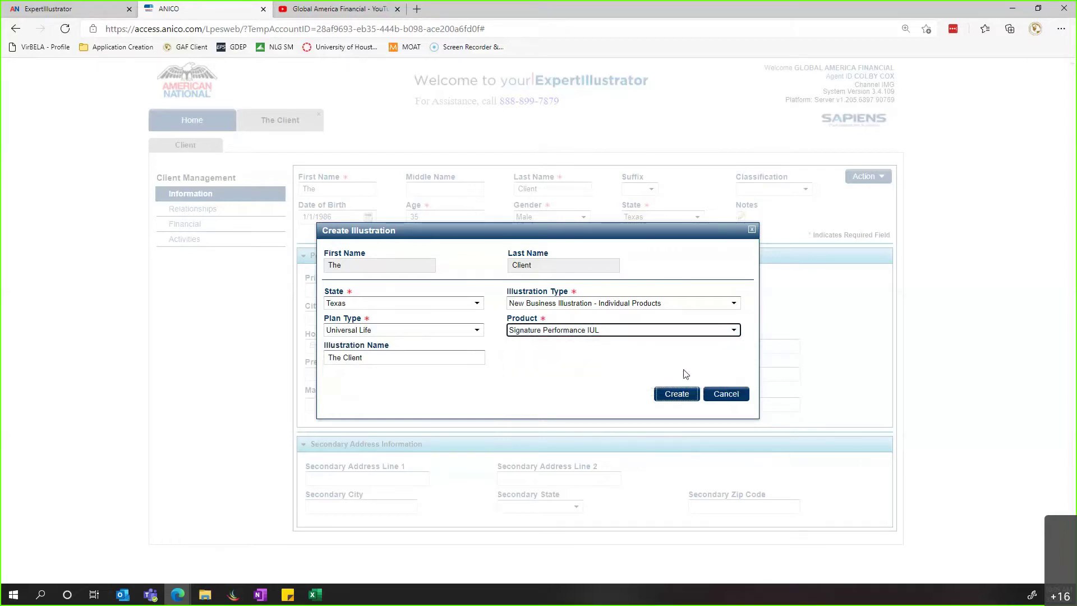
click(645, 331)
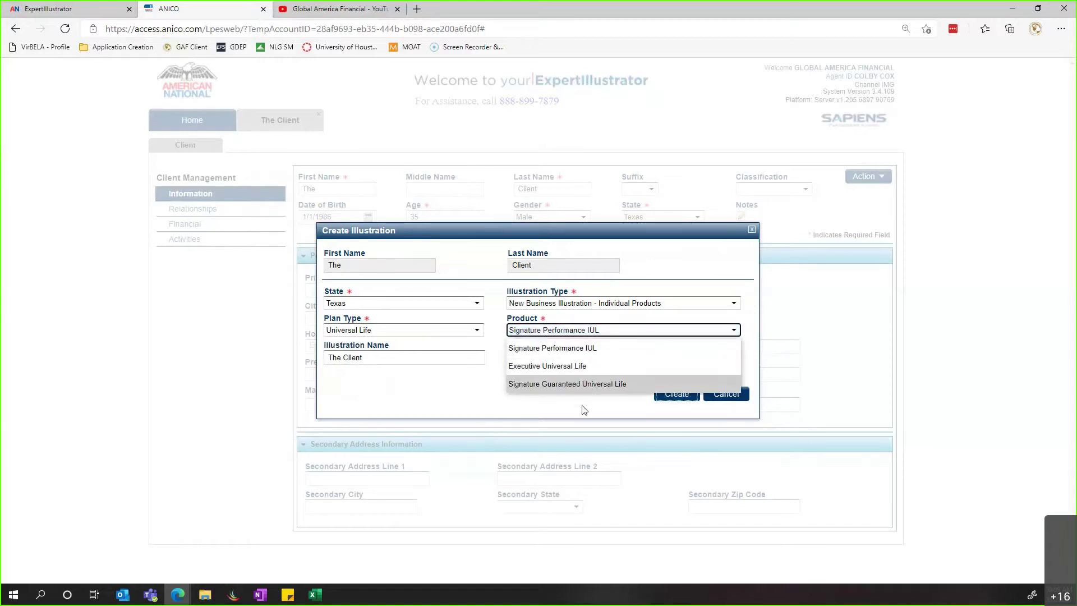
click(574, 352)
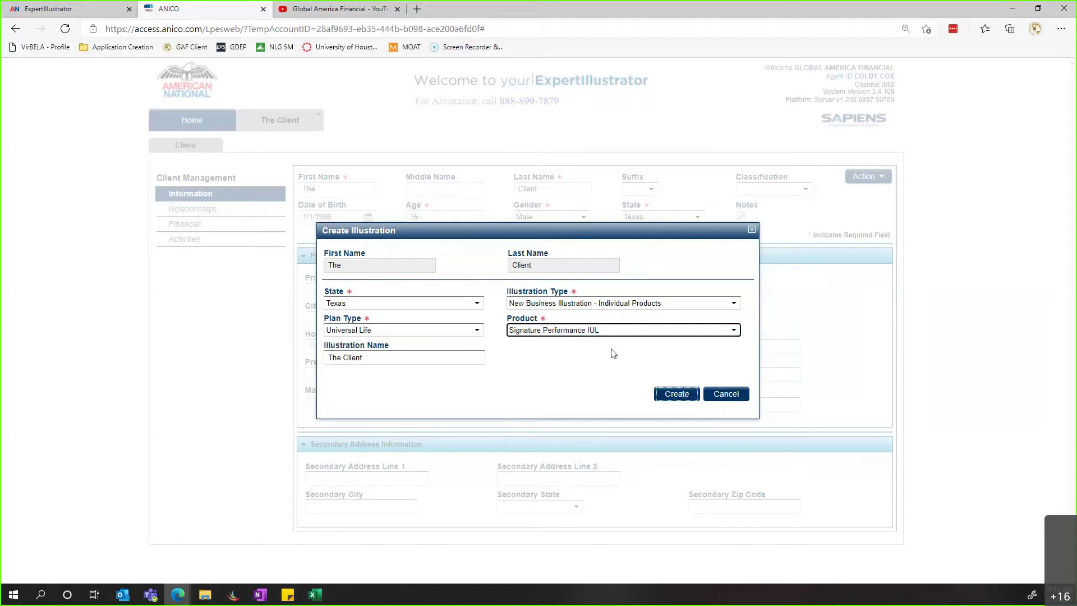
click(679, 395)
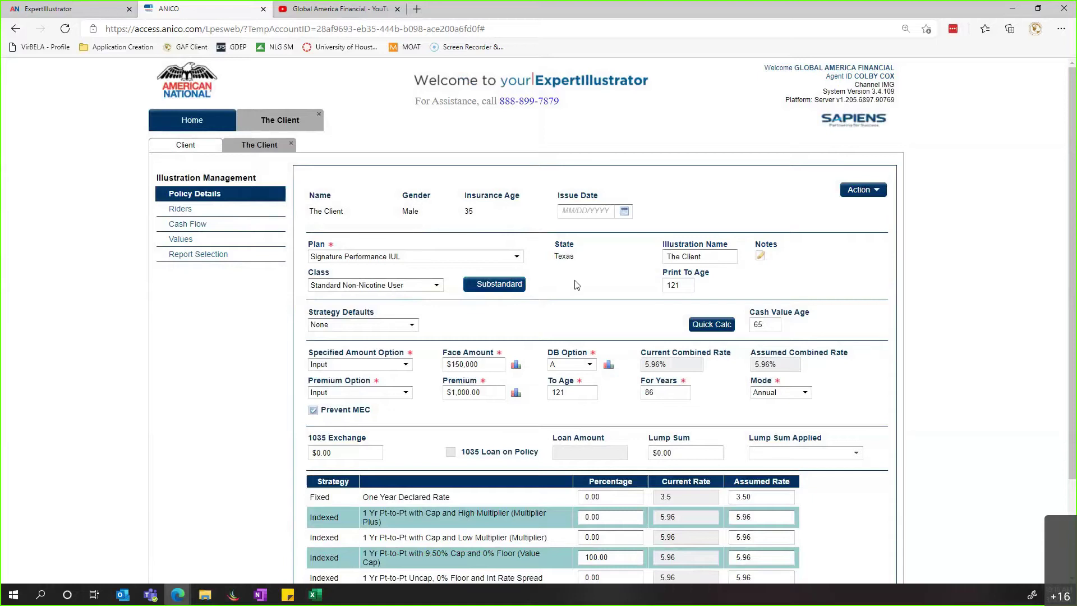
Name the illustration The Client 500mo and choose the Standard Non-Nicotine User class
scroll(575, 285, down, 2)
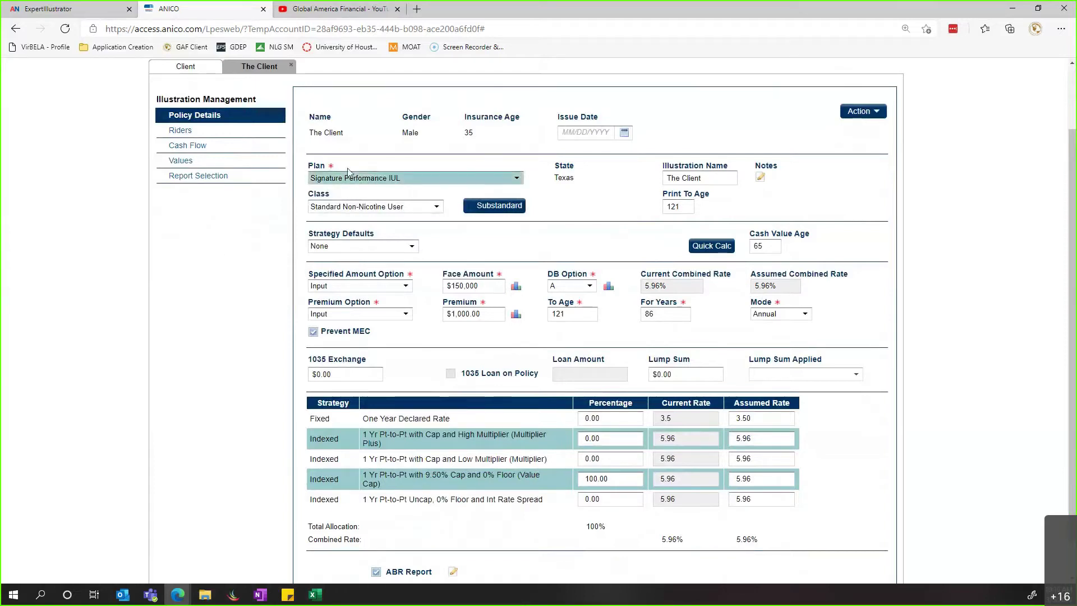
click(722, 180)
text(500mo)
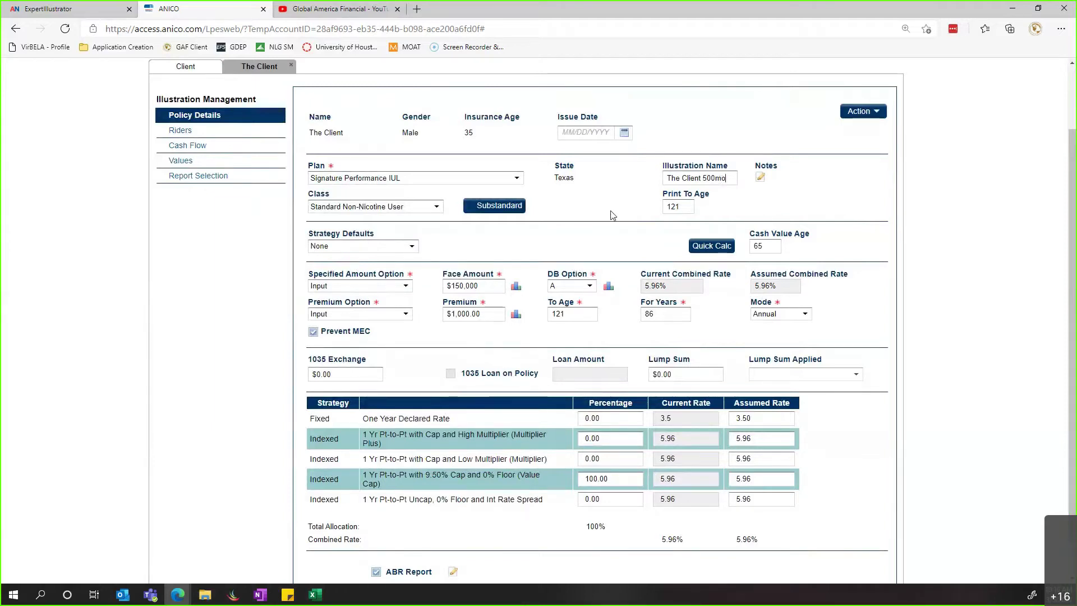
click(395, 208)
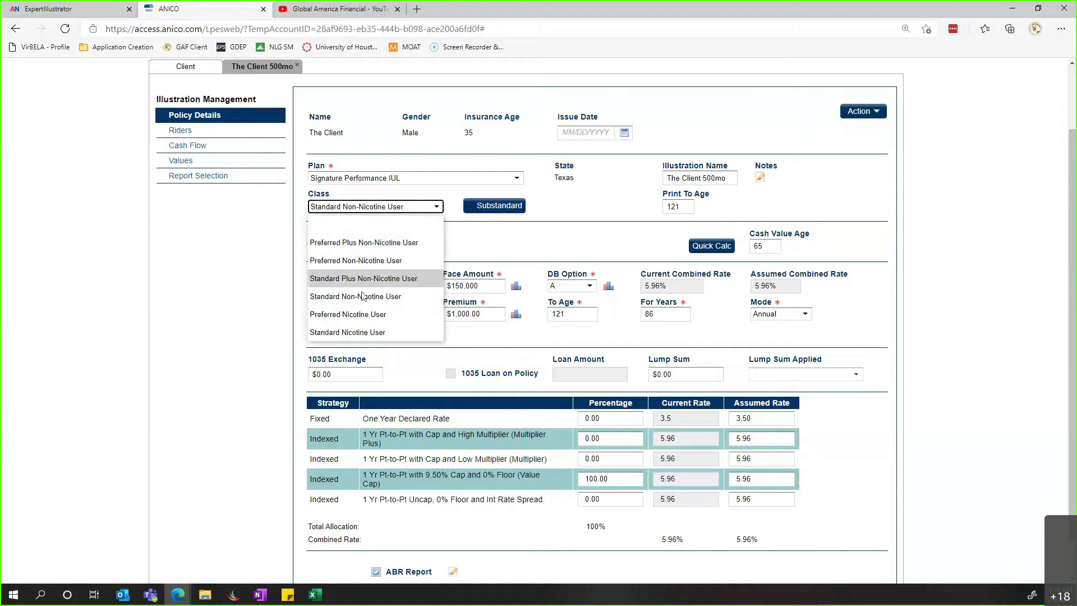
click(345, 298)
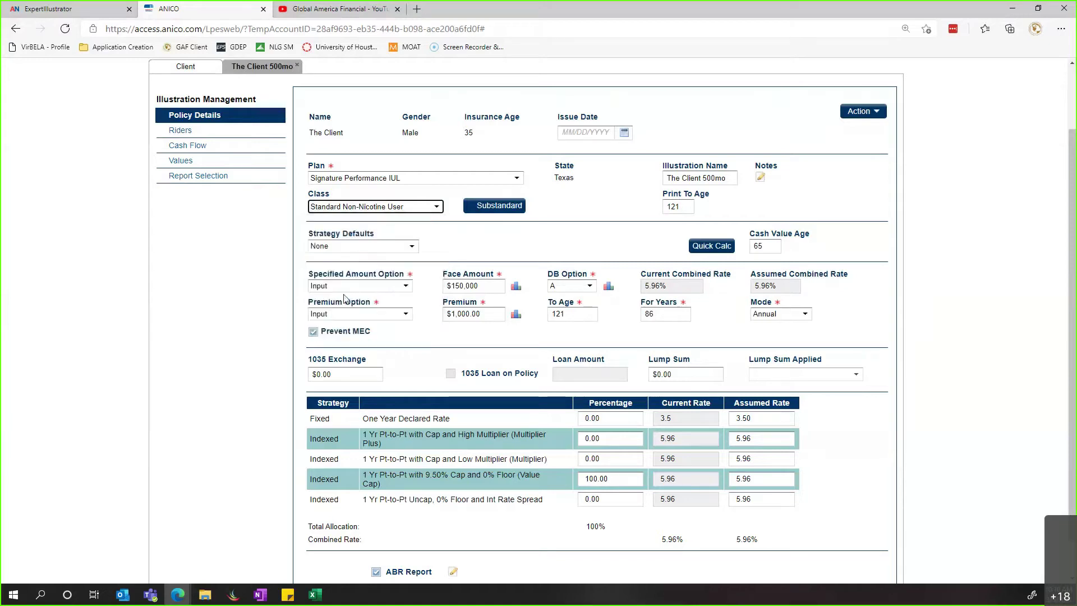
click(479, 246)
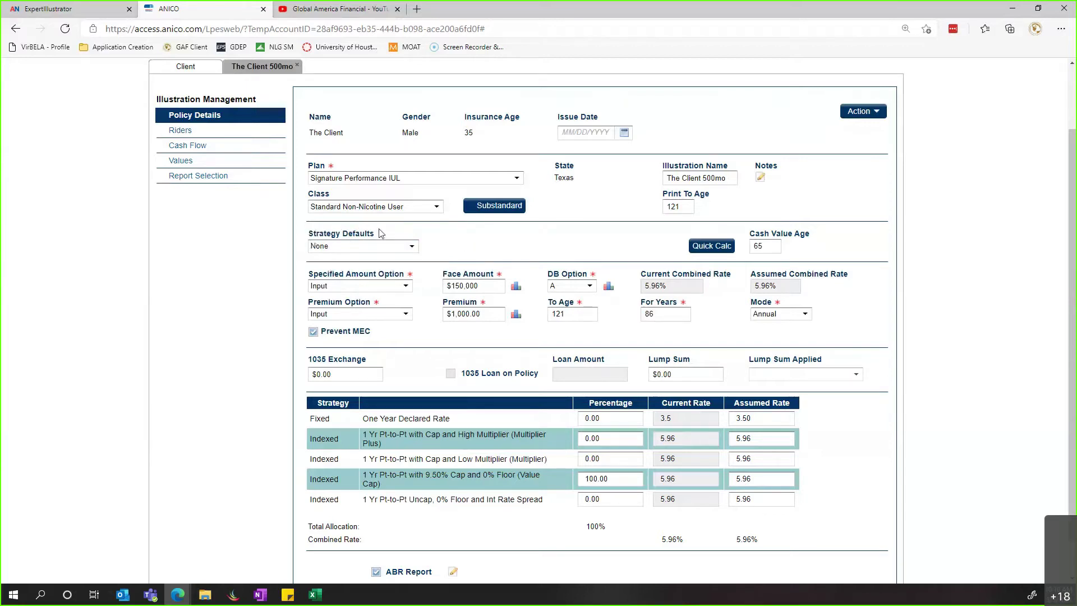
Apply the Max Income Distribution strategy default, review its loan settings under Cash Flow, and return to the policy details
click(315, 247)
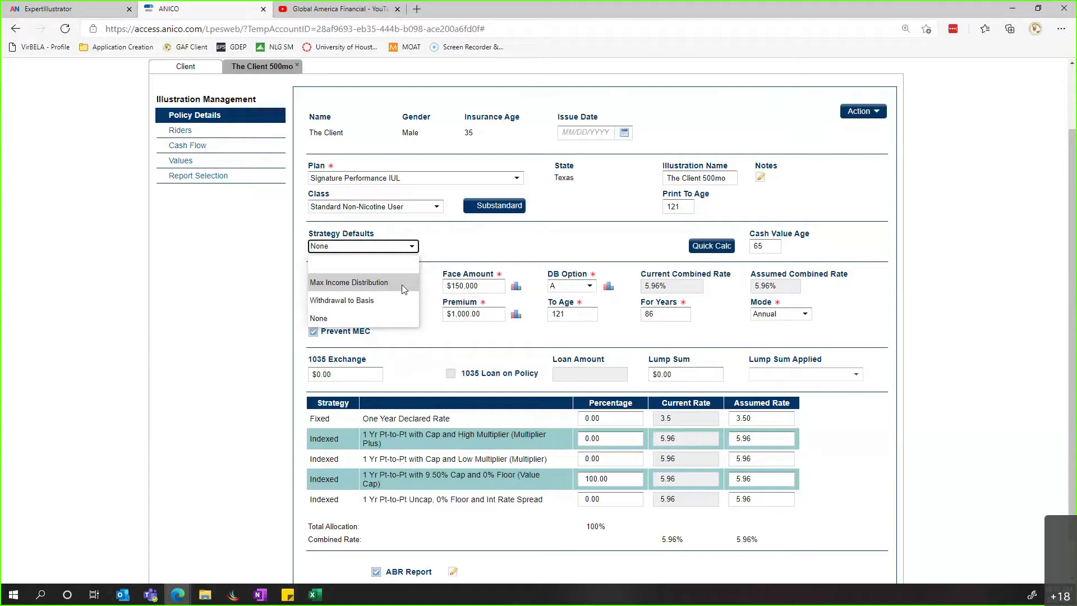
click(369, 283)
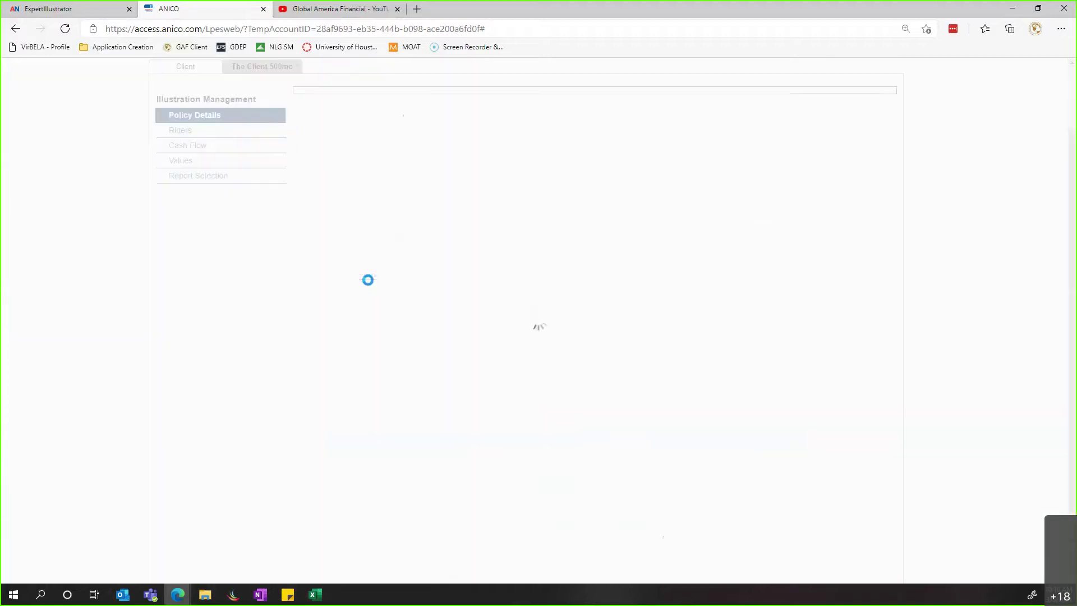
click(202, 226)
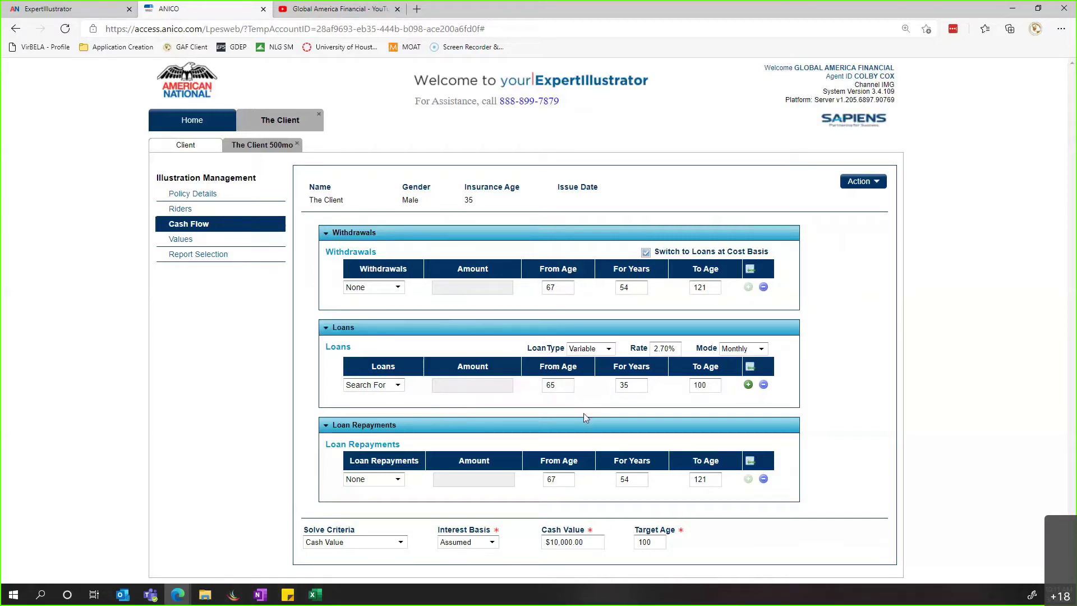
click(565, 382)
click(195, 192)
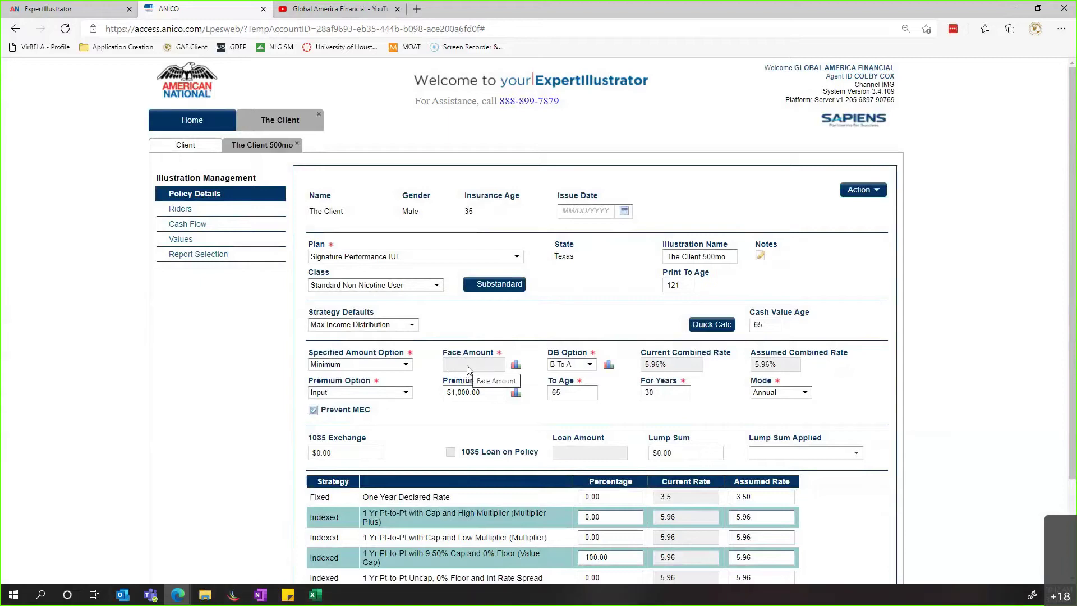
Set the death benefit option to A and the premium to $500 in Monthly EFT mode
click(584, 363)
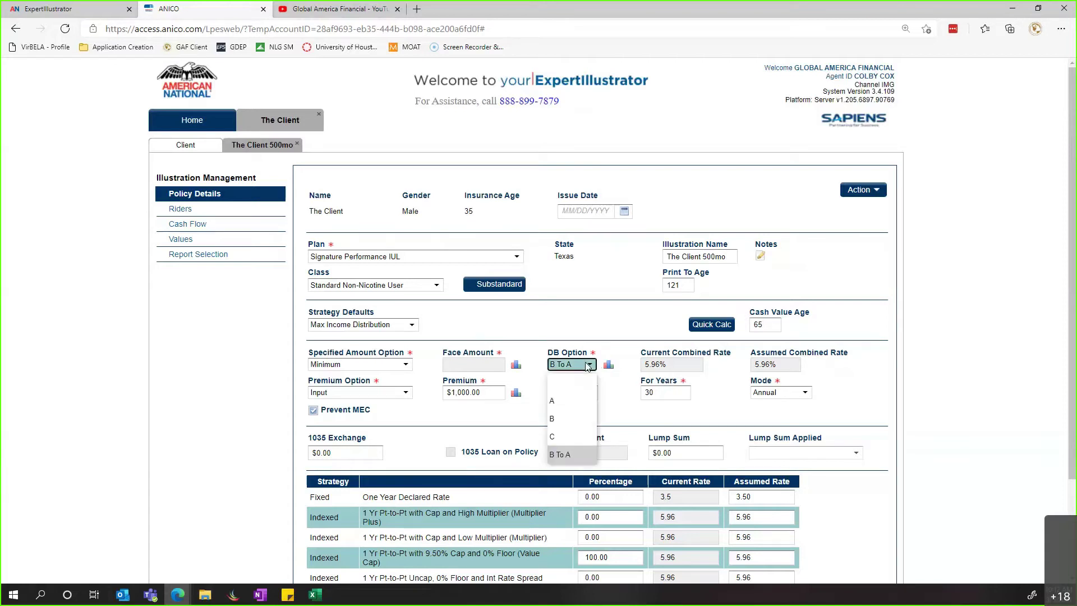
click(584, 400)
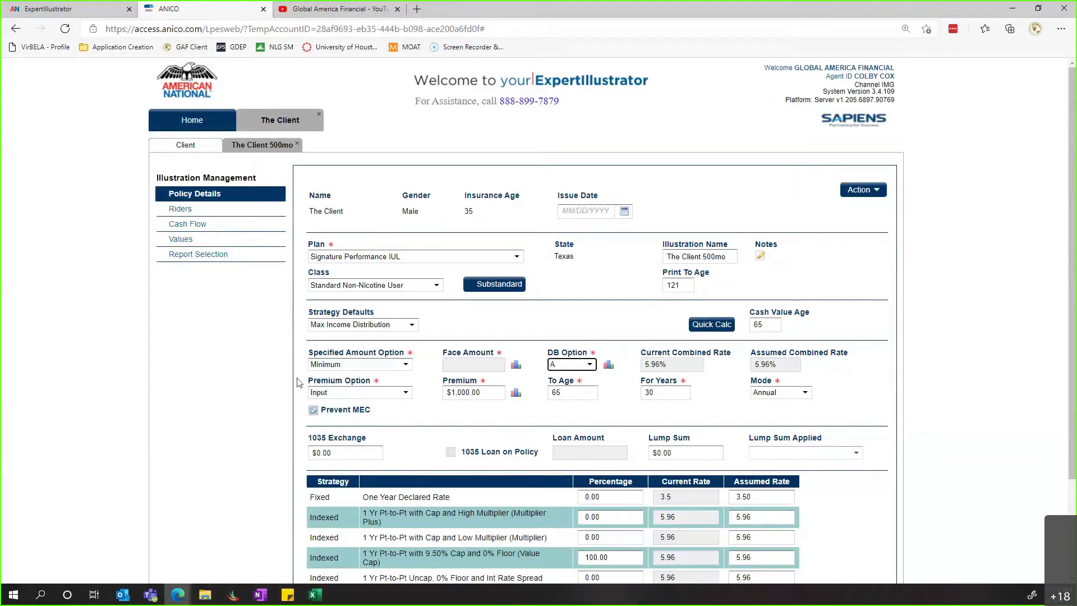
click(459, 393)
text(500)
click(742, 400)
click(775, 393)
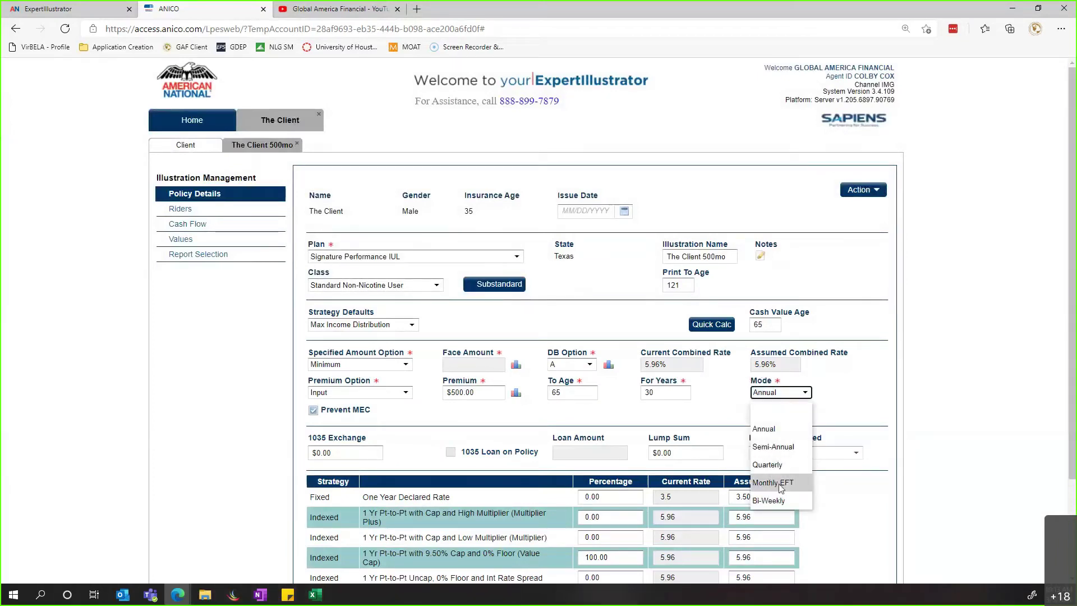
click(803, 486)
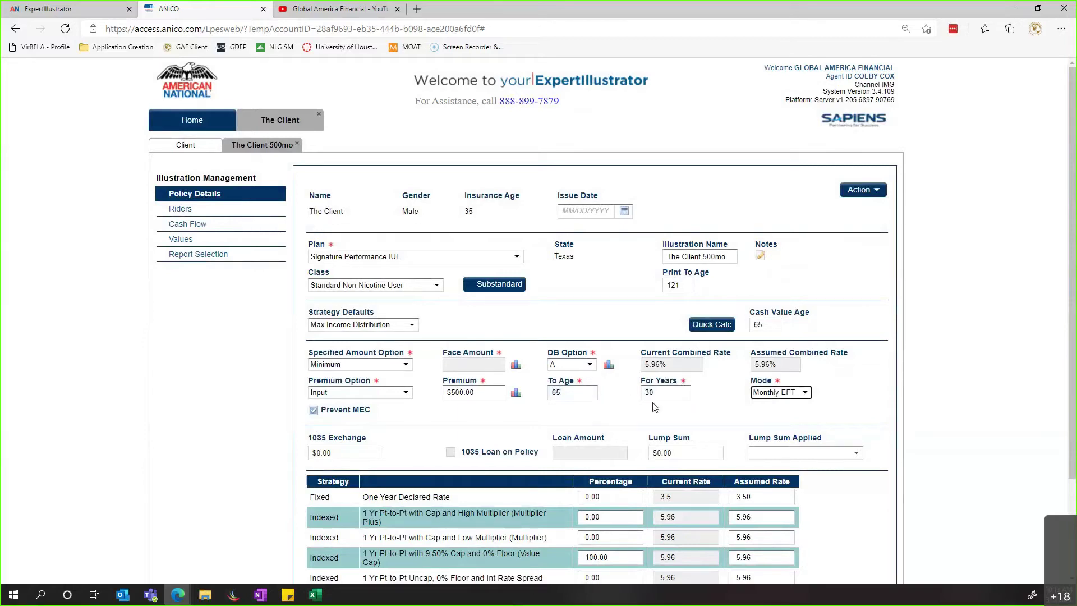
Review the index strategy allocations, then open the Signature Performance IUL product page on the Independent Marketing Group site
scroll(655, 404, down, 3)
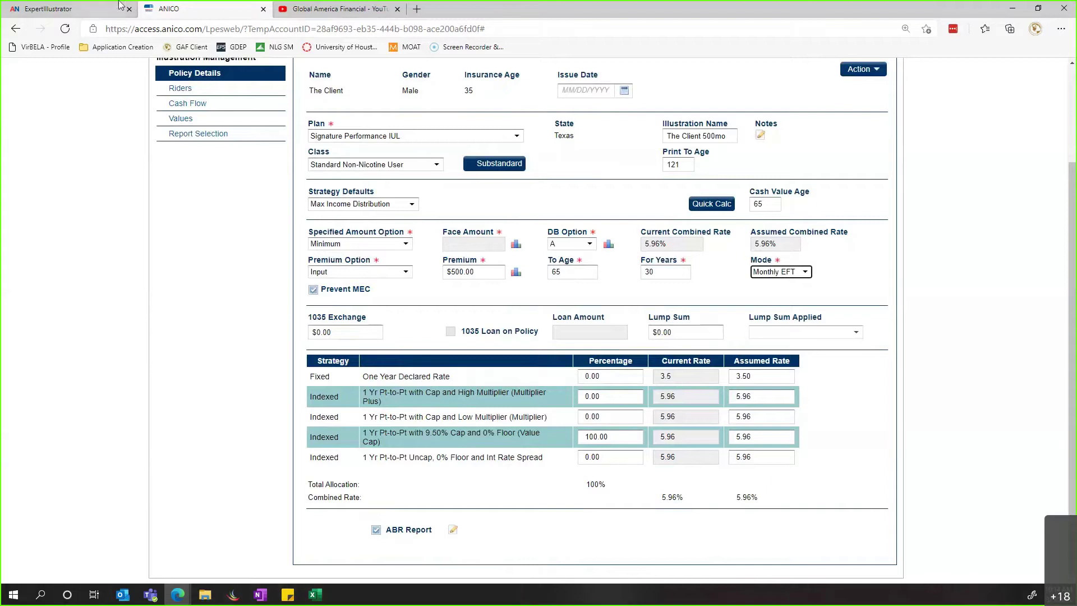
key(ctrl+shift+Tab)
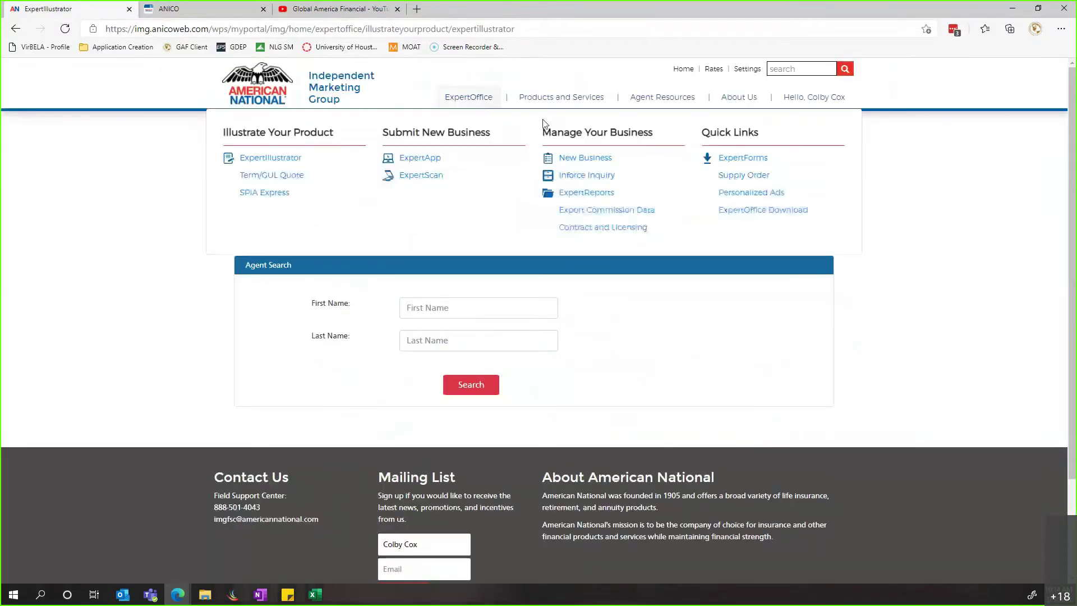
mouse_move(558, 101)
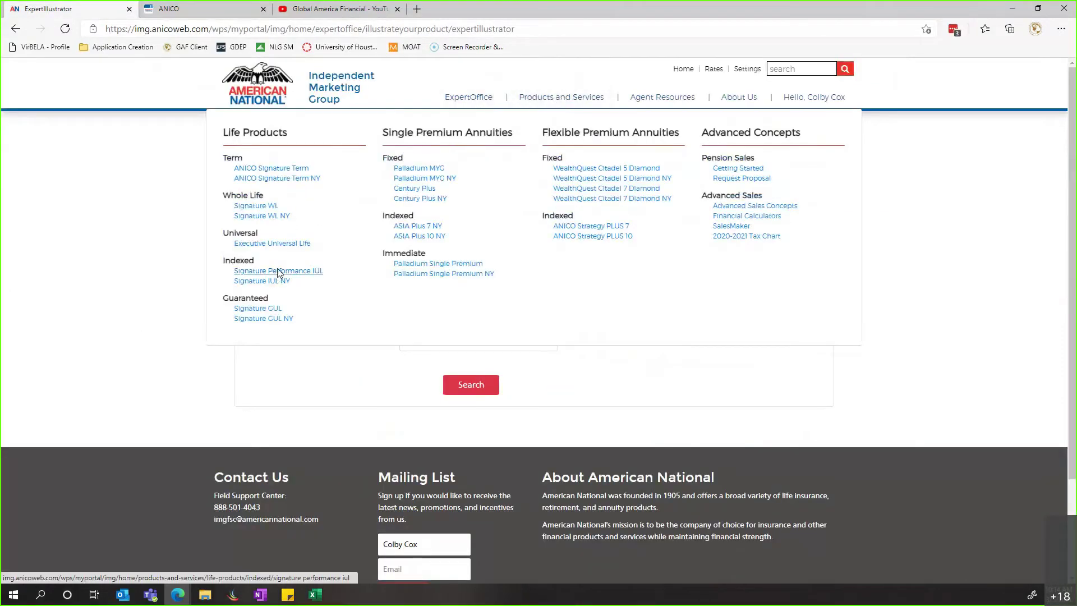
click(279, 272)
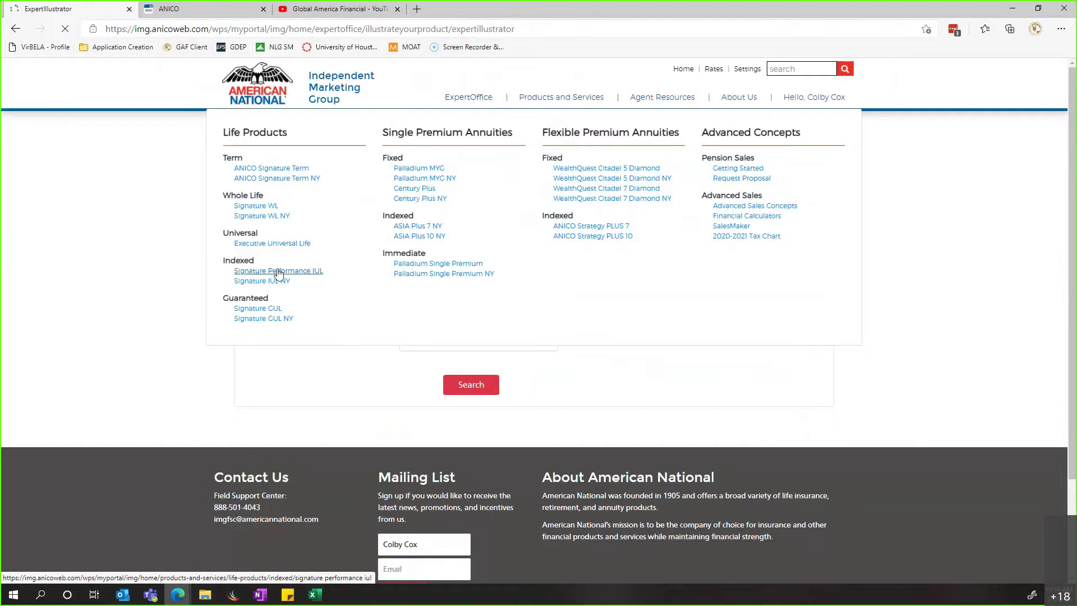
Open the Indexed Crediting Opportunities brochure from the Signature Performance IUL product page and find its historical performance table
click(279, 272)
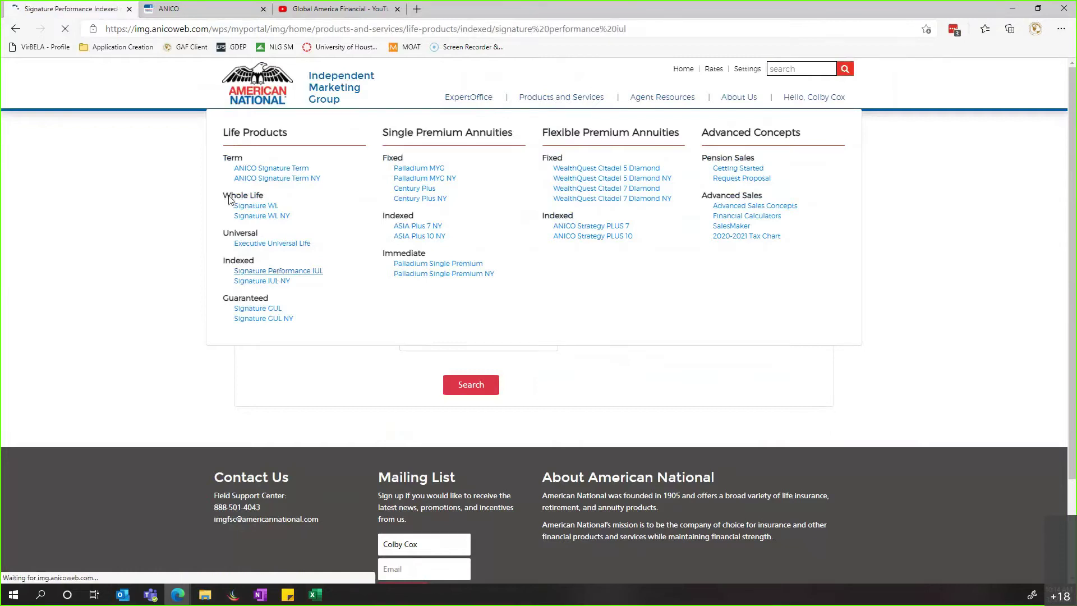
scroll(659, 340, down, 4)
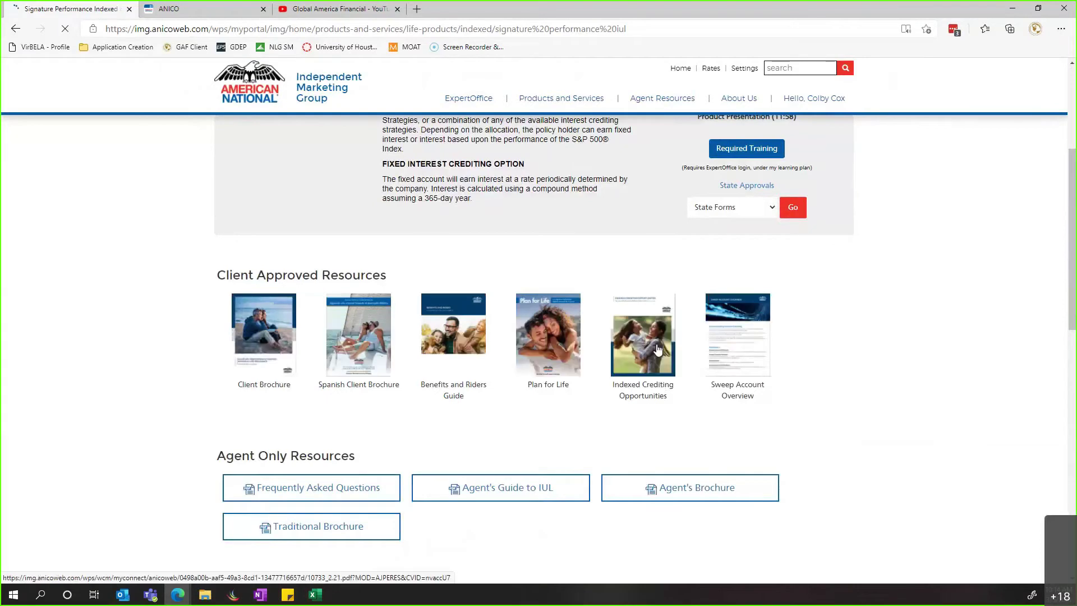
click(658, 348)
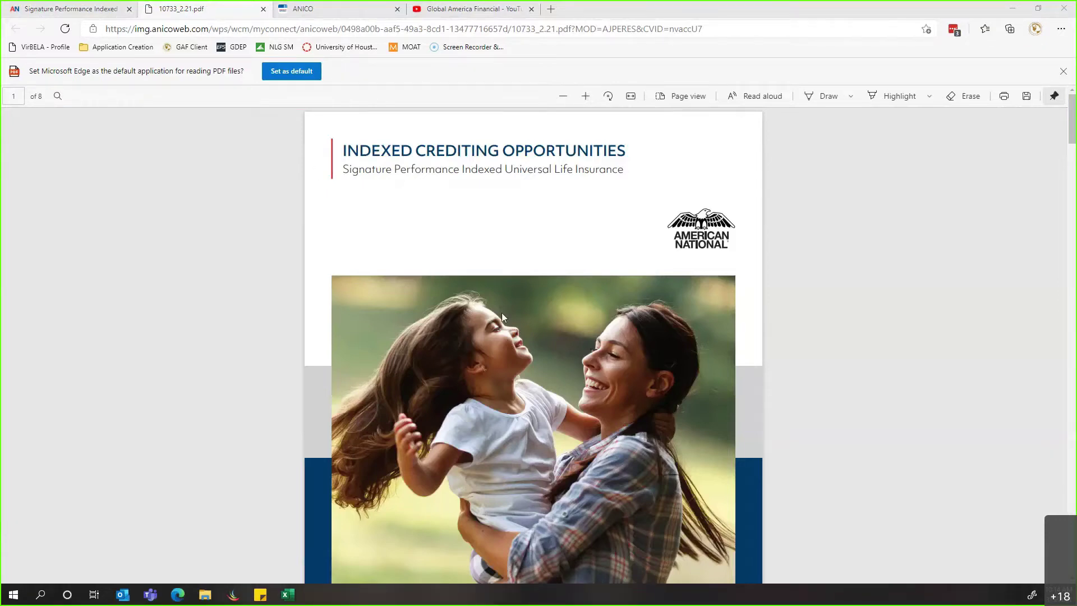
scroll(501, 312, down, 3)
scroll(502, 316, down, 15)
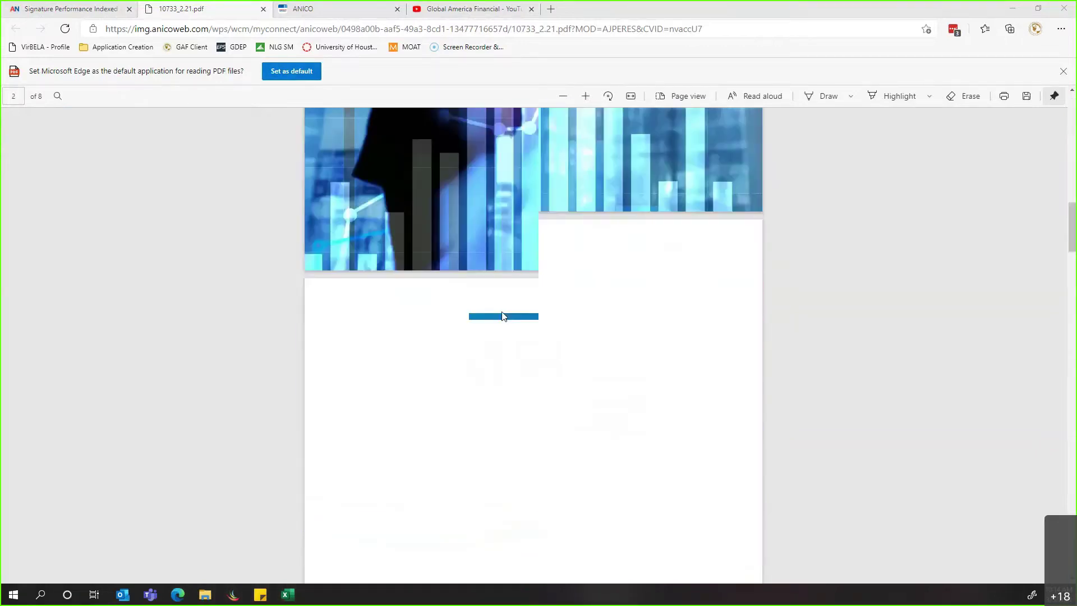
scroll(504, 316, down, 3)
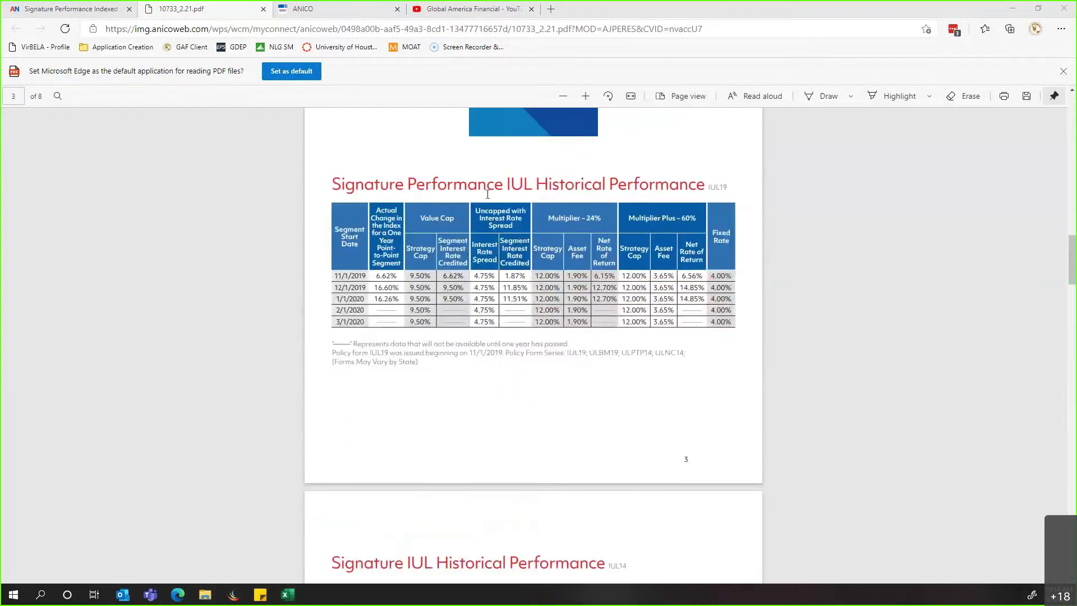
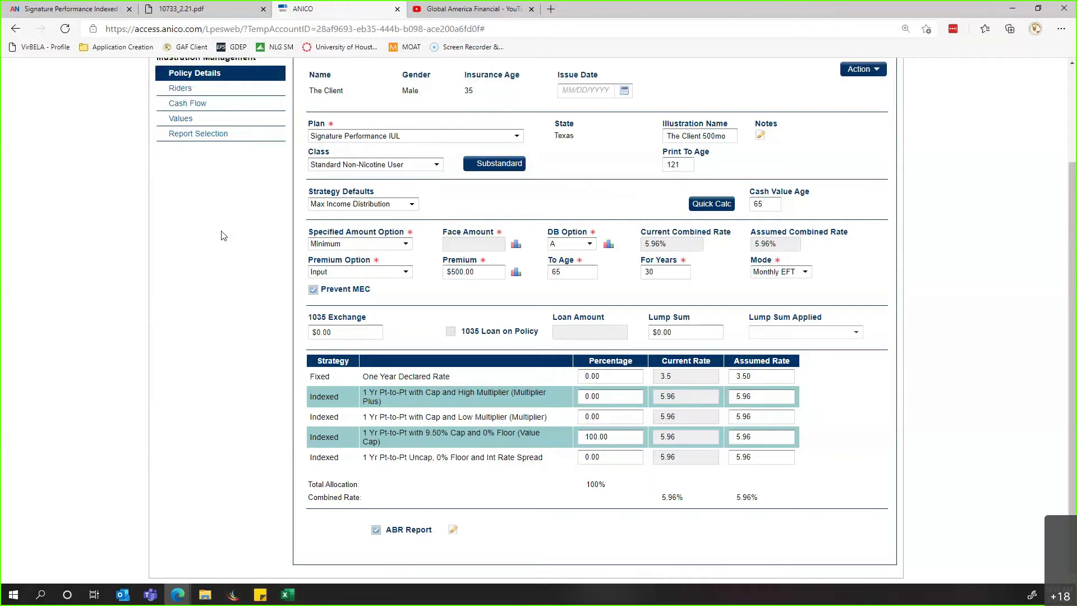
Return to the crediting brochure and examine the interest rate spread and credited rates for the 11/1/2019 and 12/1/2019 segments
click(213, 12)
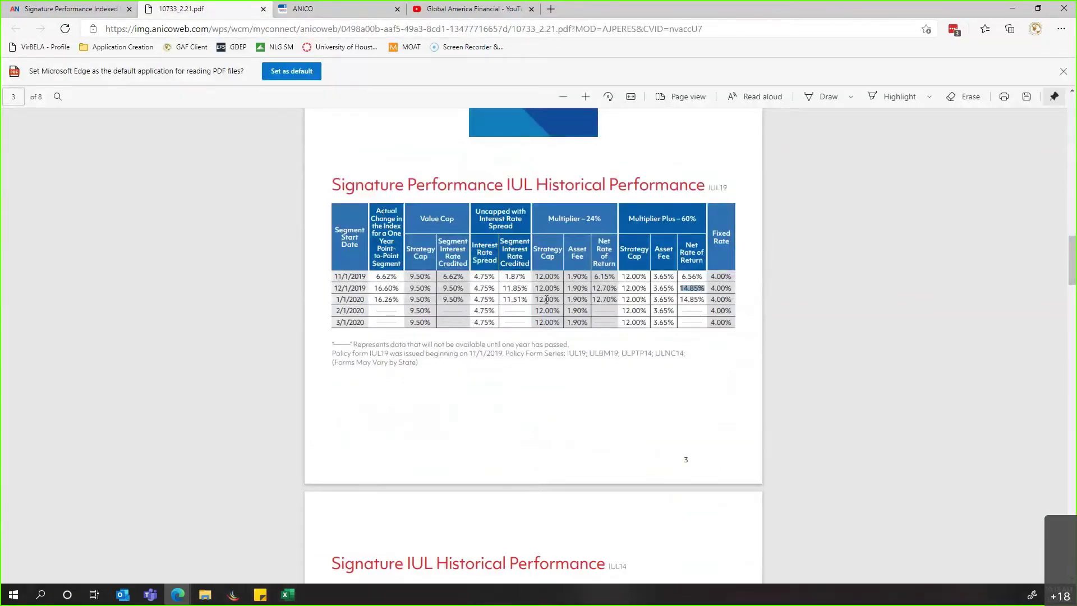
click(492, 274)
double_click(492, 273)
click(471, 421)
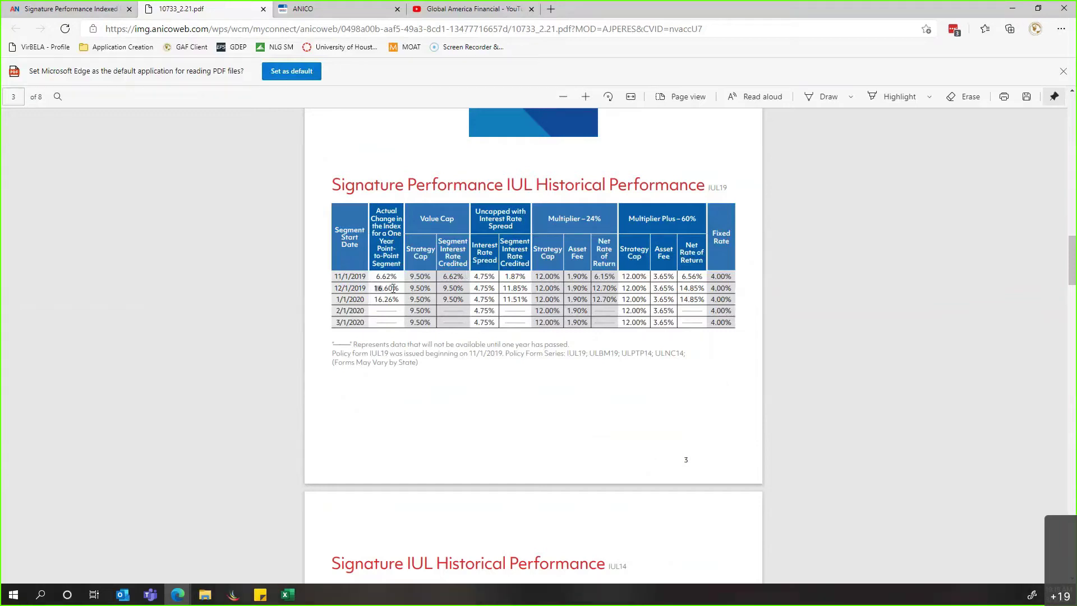
drag(374, 288, 400, 288)
drag(504, 288, 525, 288)
click(492, 288)
double_click(492, 288)
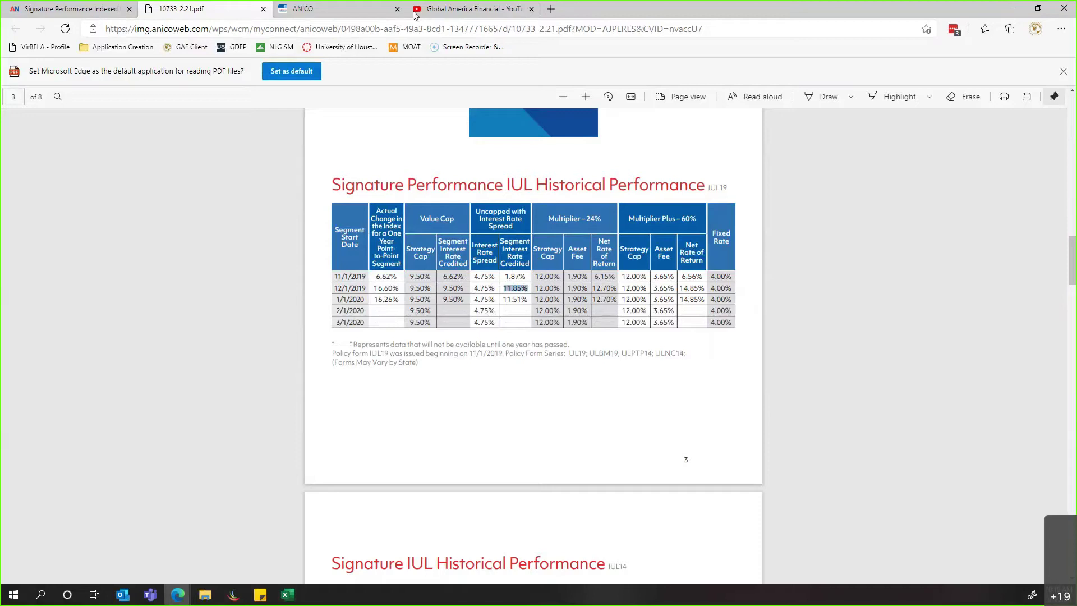
Go back to the illustration's policy details and review the multiplier index strategies in the allocation table
click(332, 12)
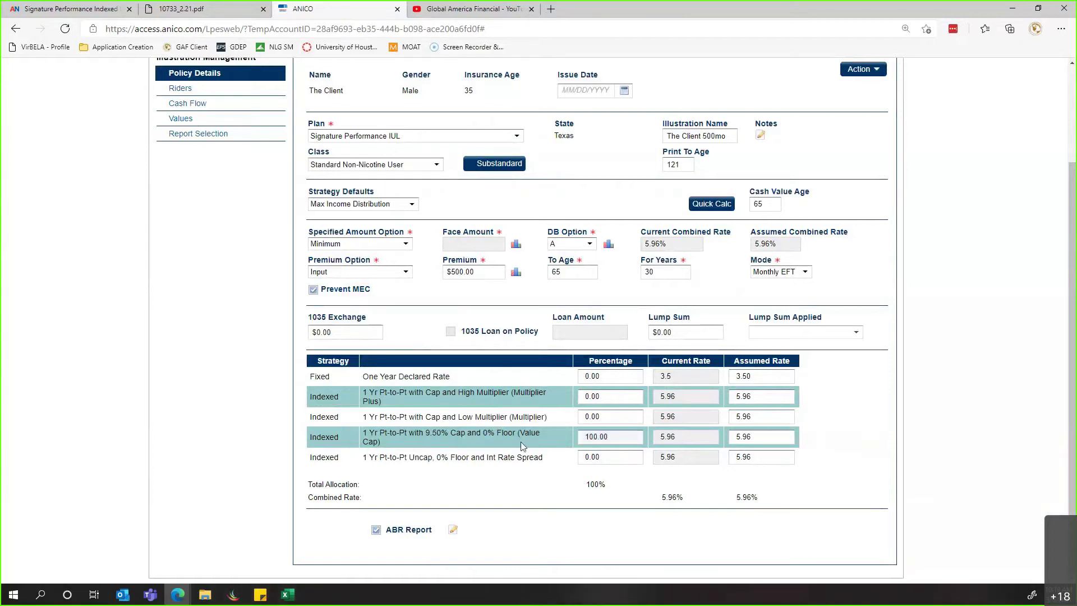
double_click(536, 417)
click(418, 406)
Calculate the illustration's yearly values and examine the premium and cash flow at age 66
click(196, 120)
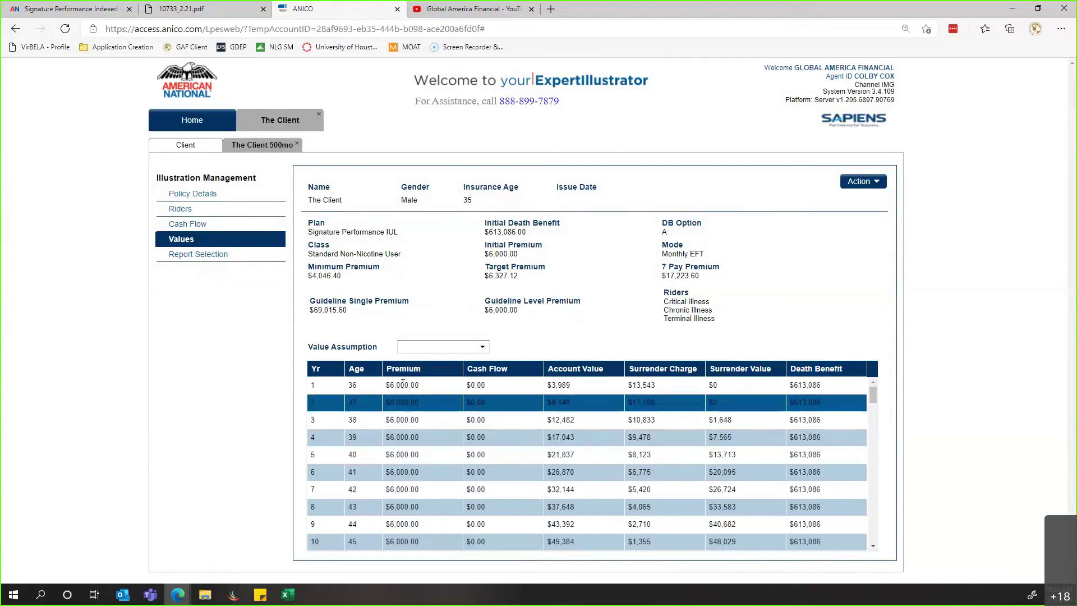
scroll(412, 413, down, 2)
scroll(412, 413, down, 5)
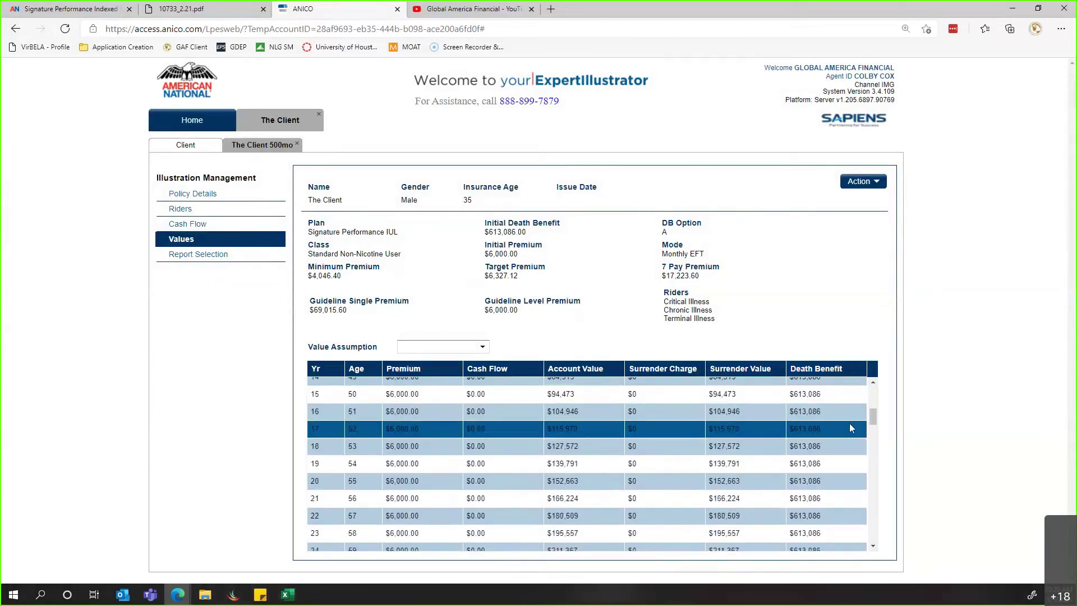
scroll(871, 425, down, 5)
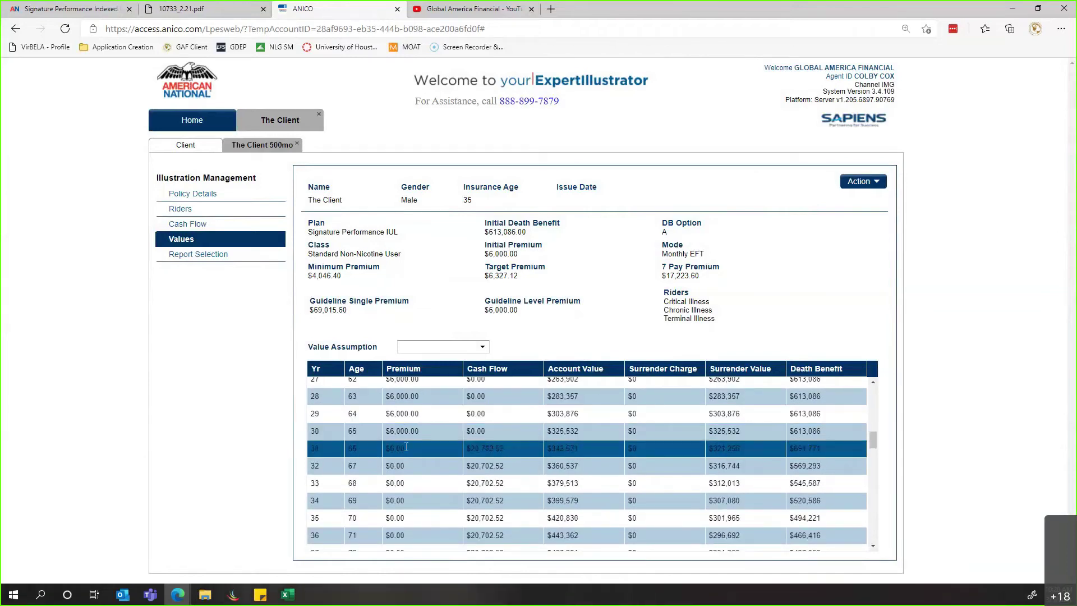
click(386, 449)
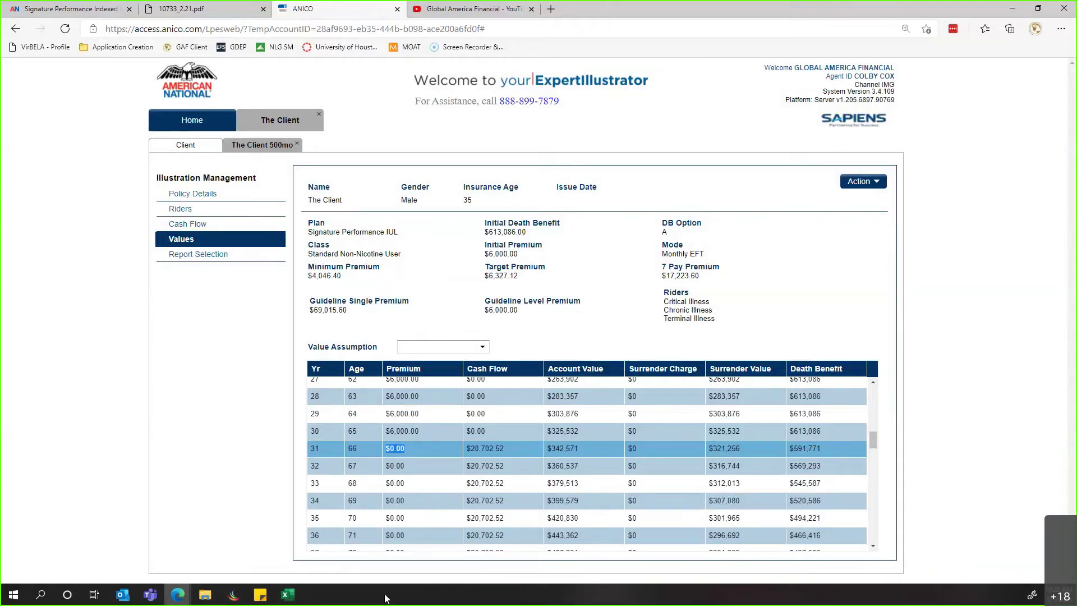
click(501, 450)
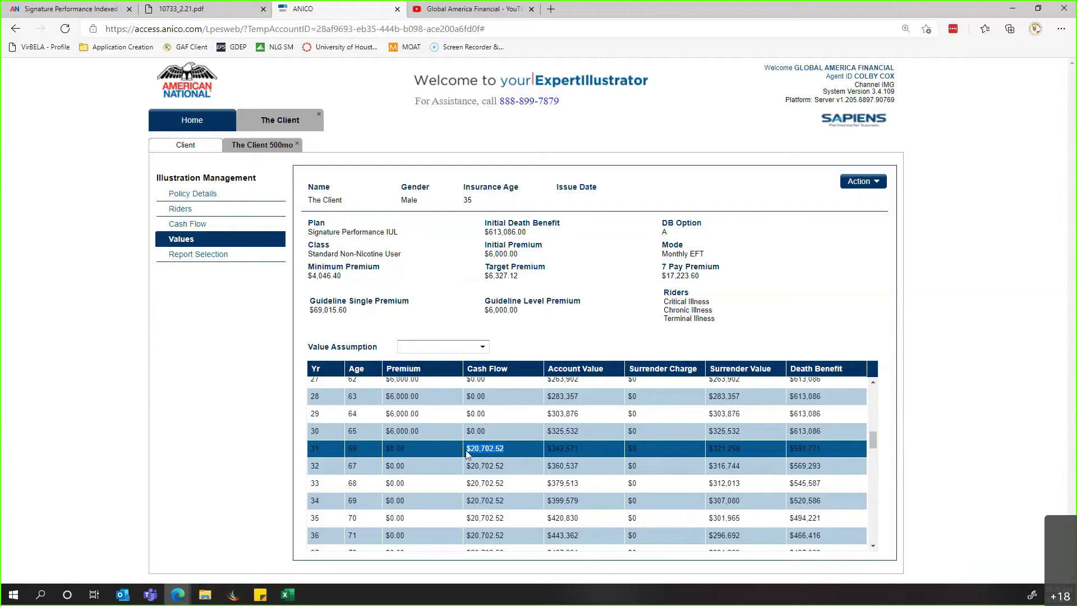
Change the death benefit option to B To A in the policy details
click(210, 194)
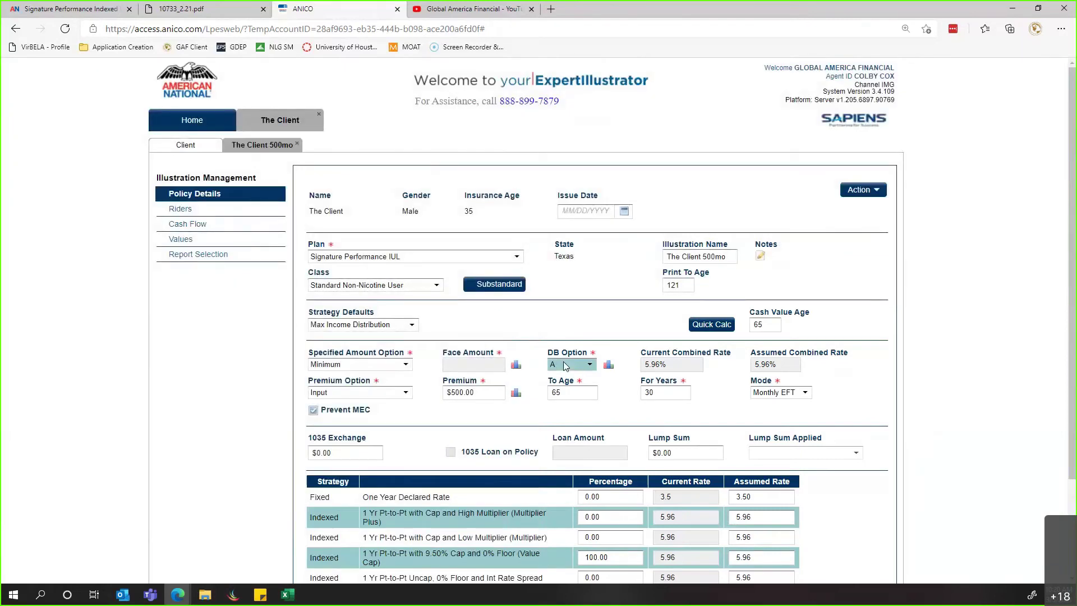
click(564, 365)
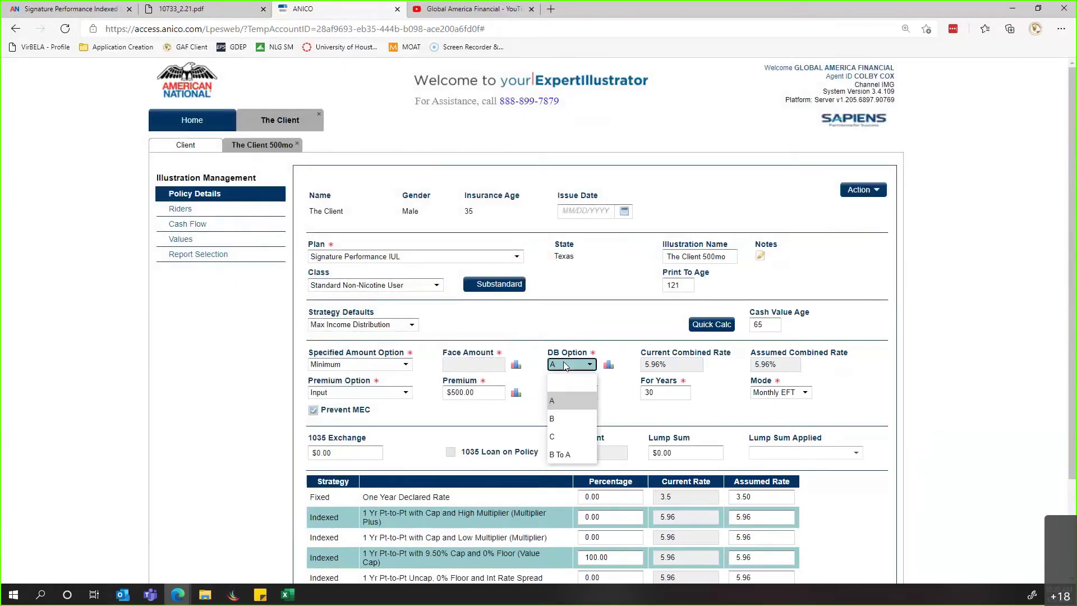
click(562, 455)
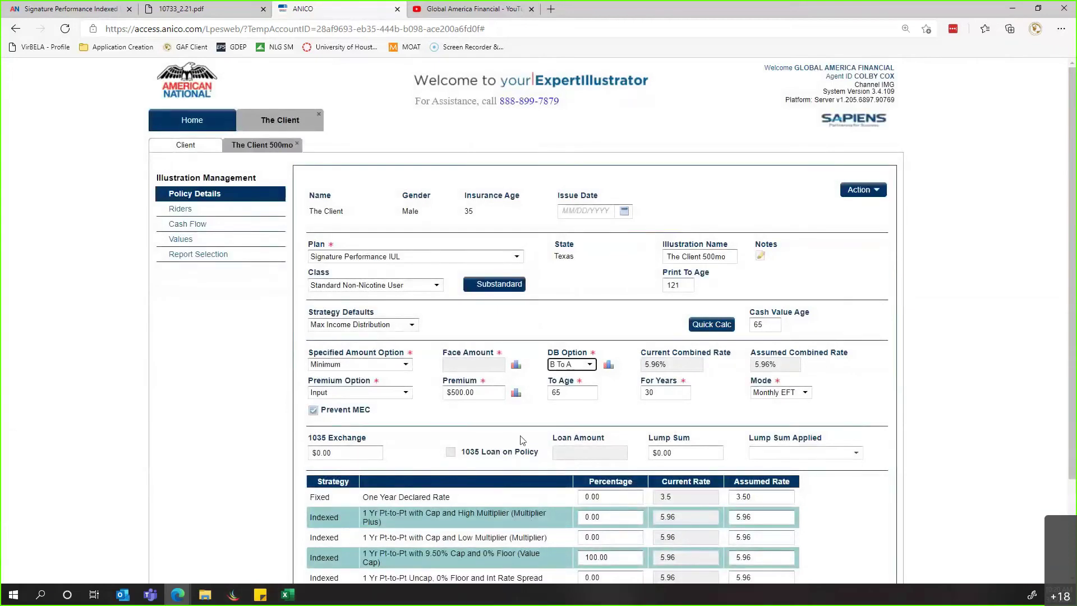
Recalculate the yearly values and examine the initial death benefit and the age 66 cash flow under option B To A
click(181, 239)
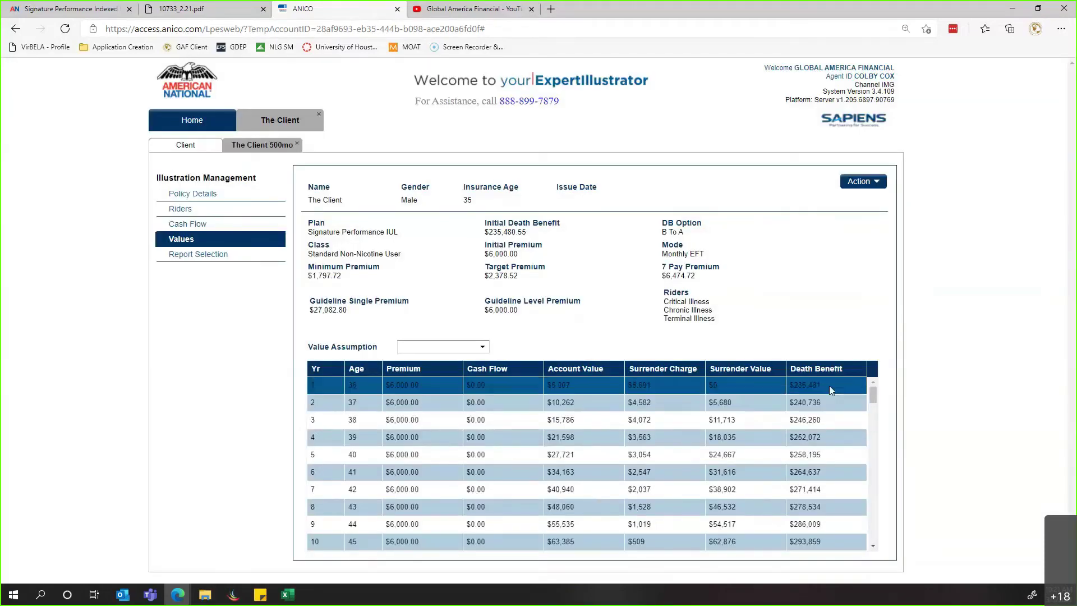
triple_click(519, 231)
click(815, 265)
drag(873, 400, 879, 441)
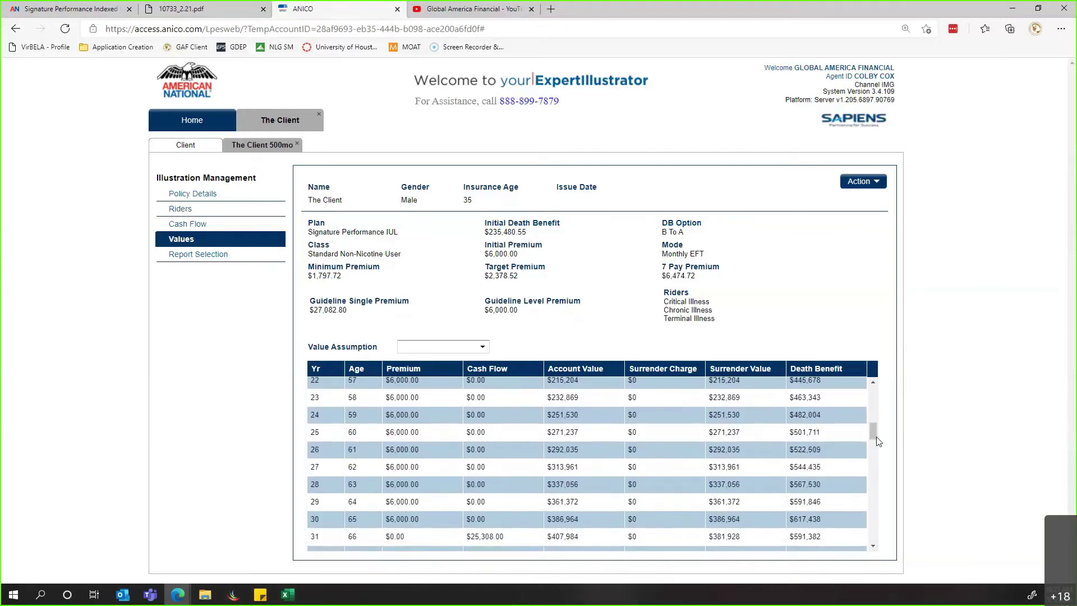
scroll(617, 499, down, 1)
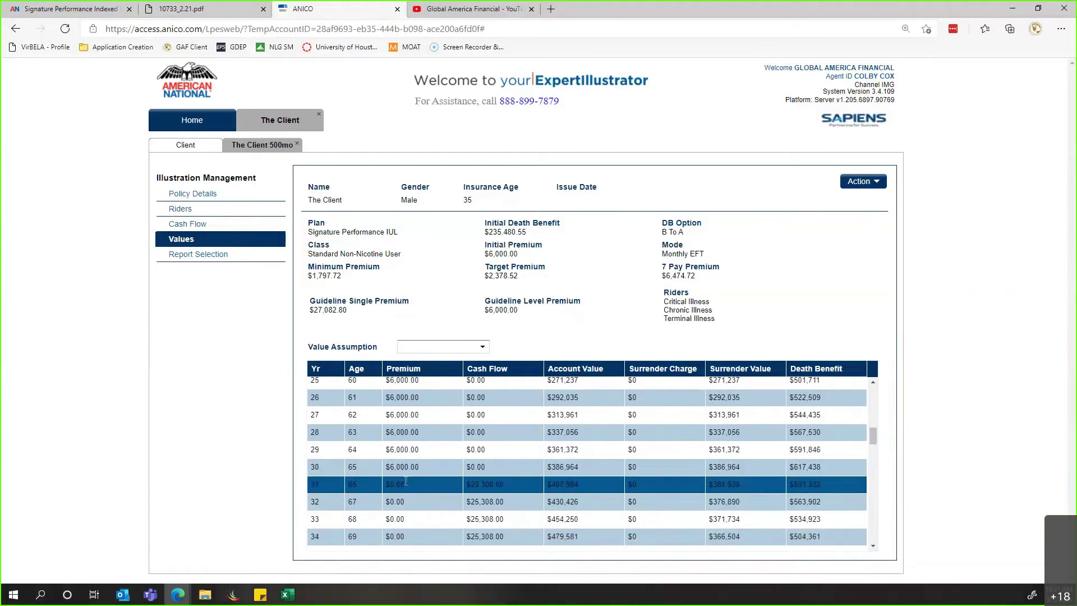
double_click(512, 486)
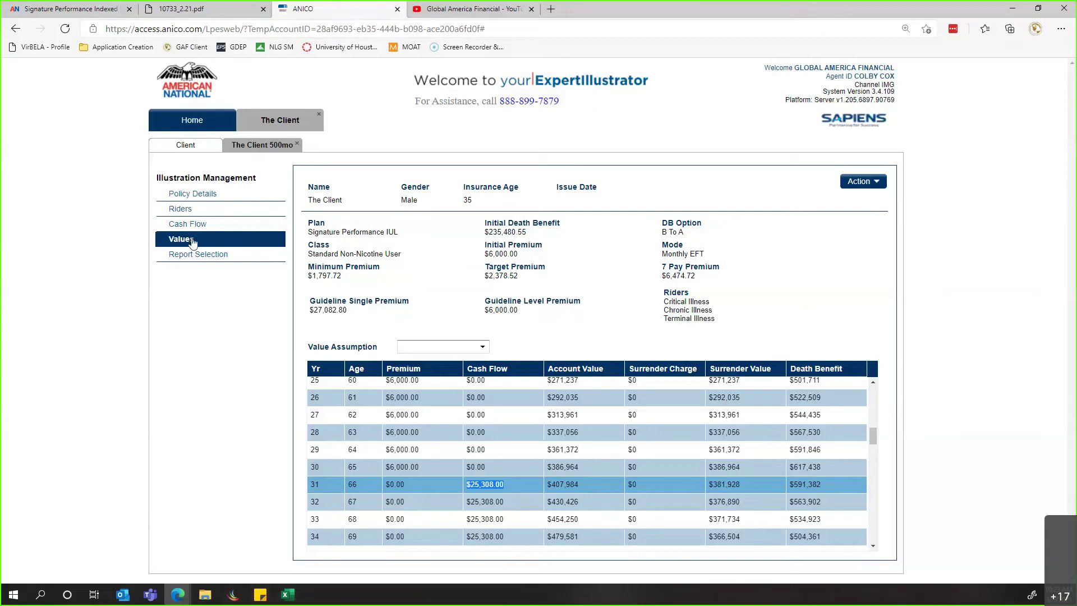
Preview the B To A illustration report, read its death benefit and retirement income summary on page 3, and close the report
click(864, 181)
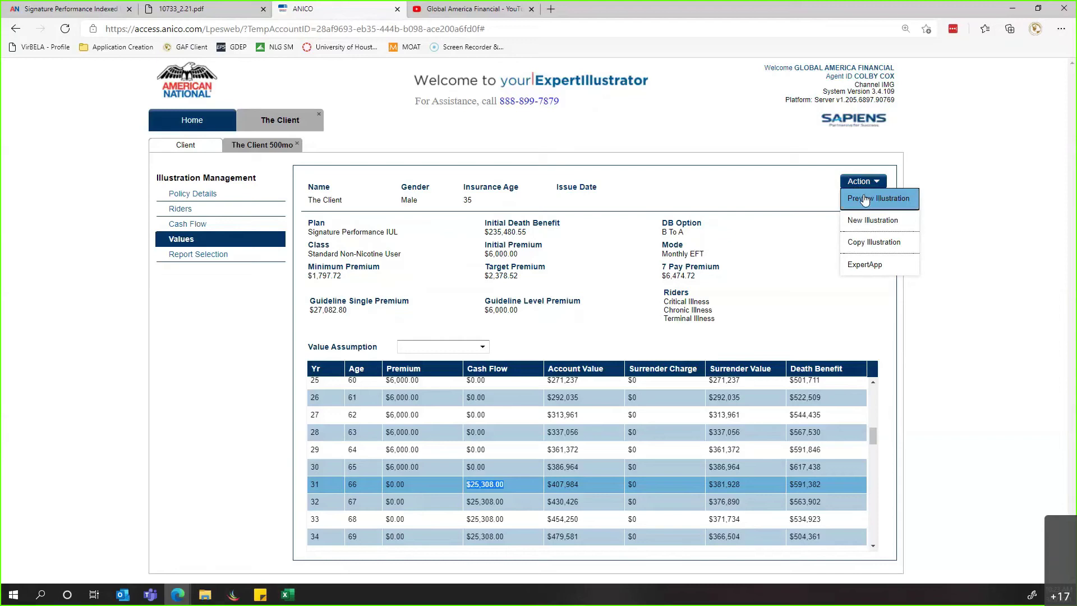
click(909, 198)
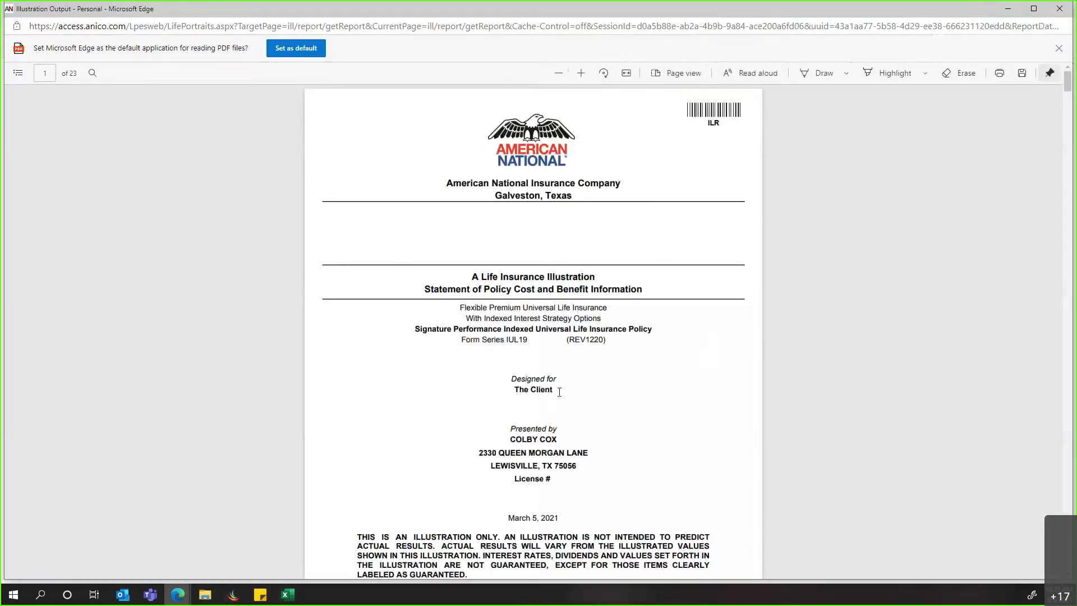
scroll(579, 449, down, 10)
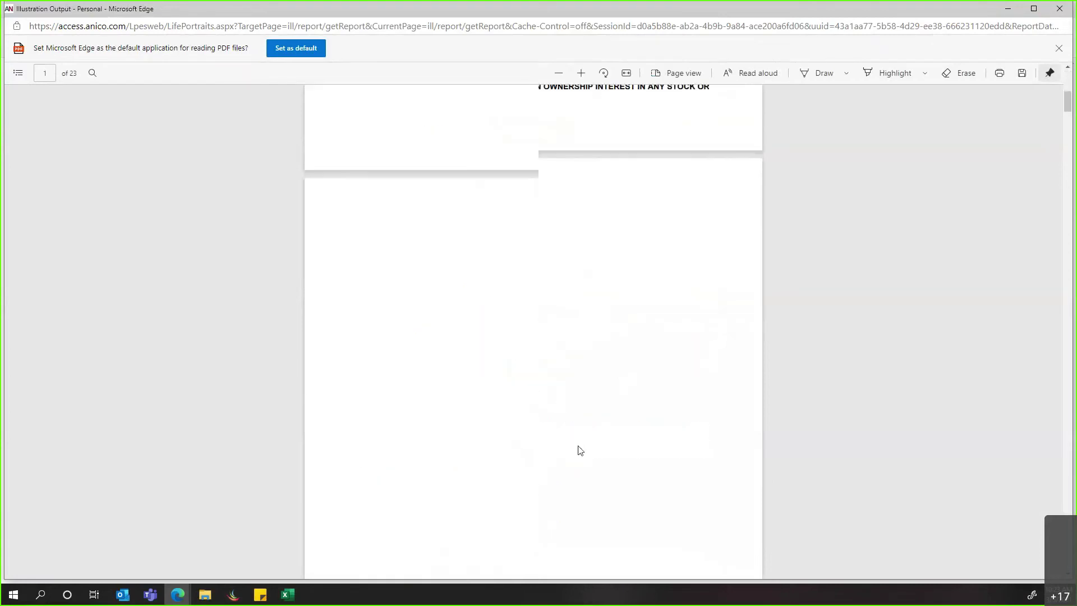
scroll(579, 443, down, 10)
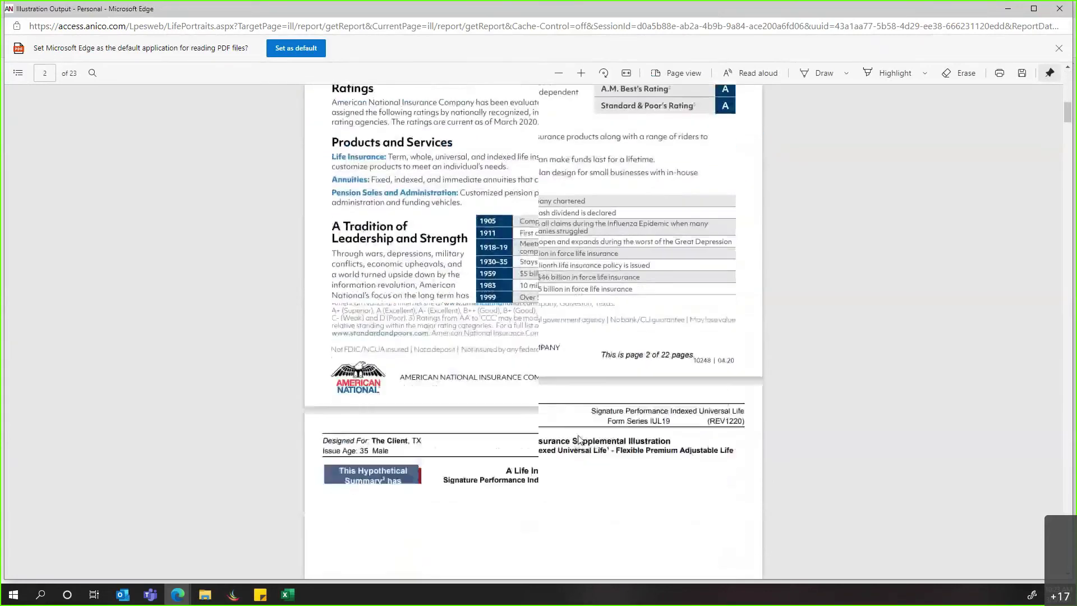
scroll(580, 436, down, 2)
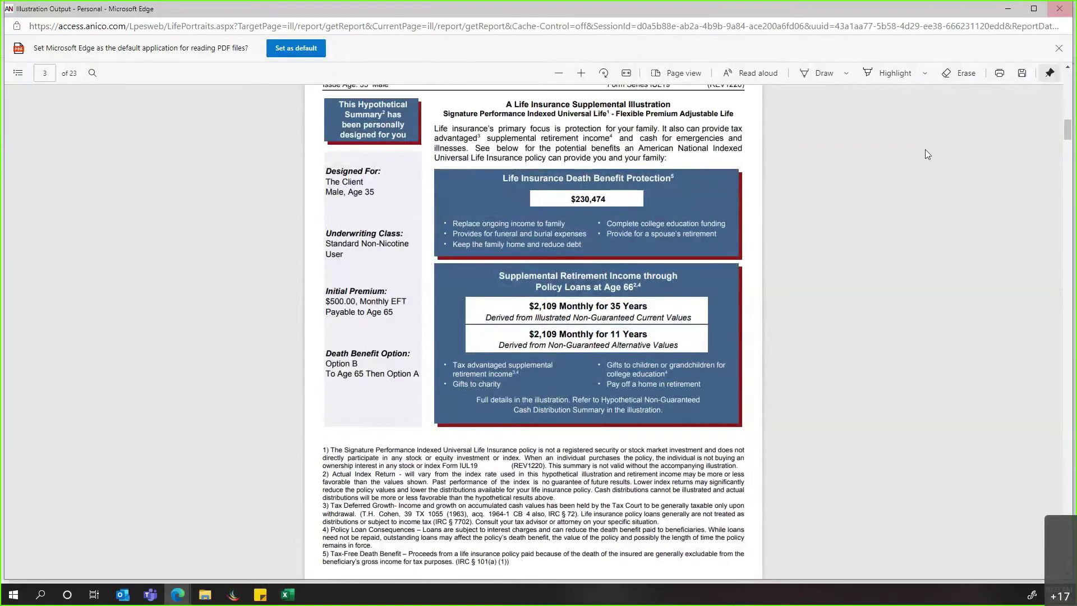
click(1060, 9)
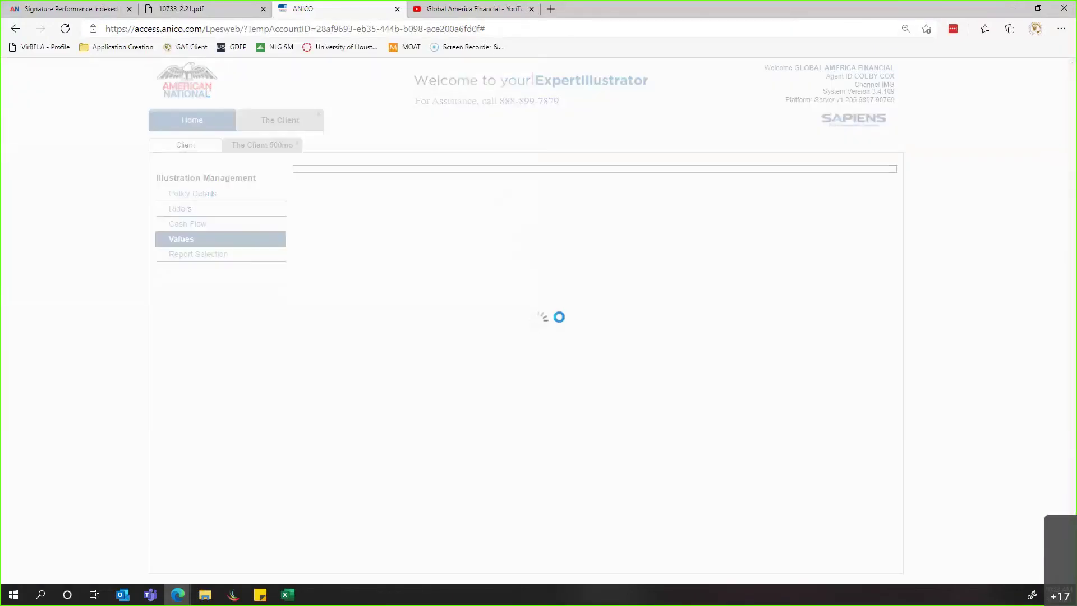
Set the death benefit option back to A and generate the illustration preview
click(580, 365)
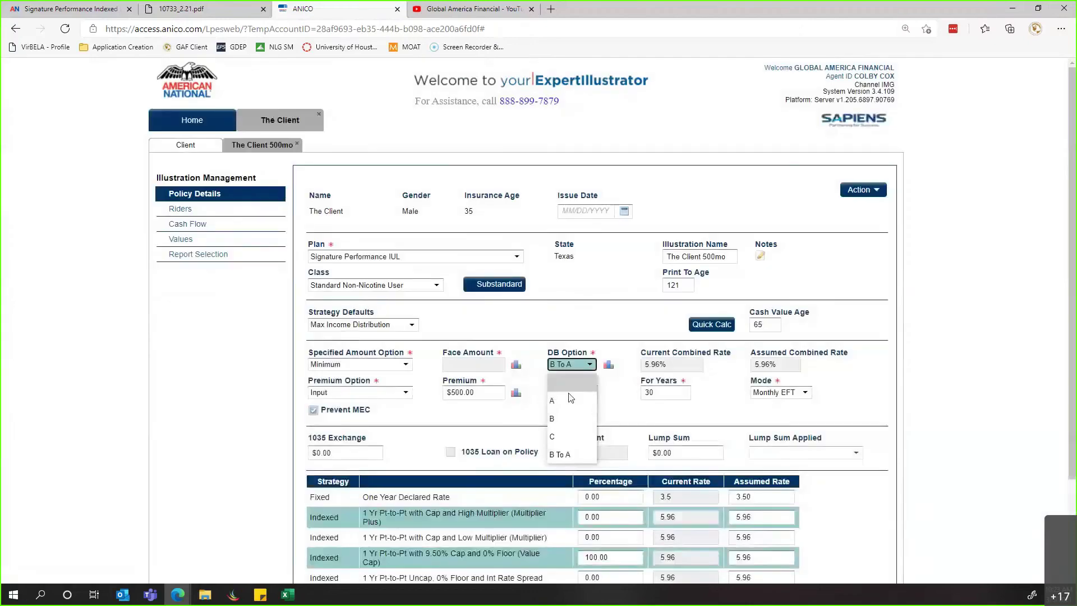
click(559, 384)
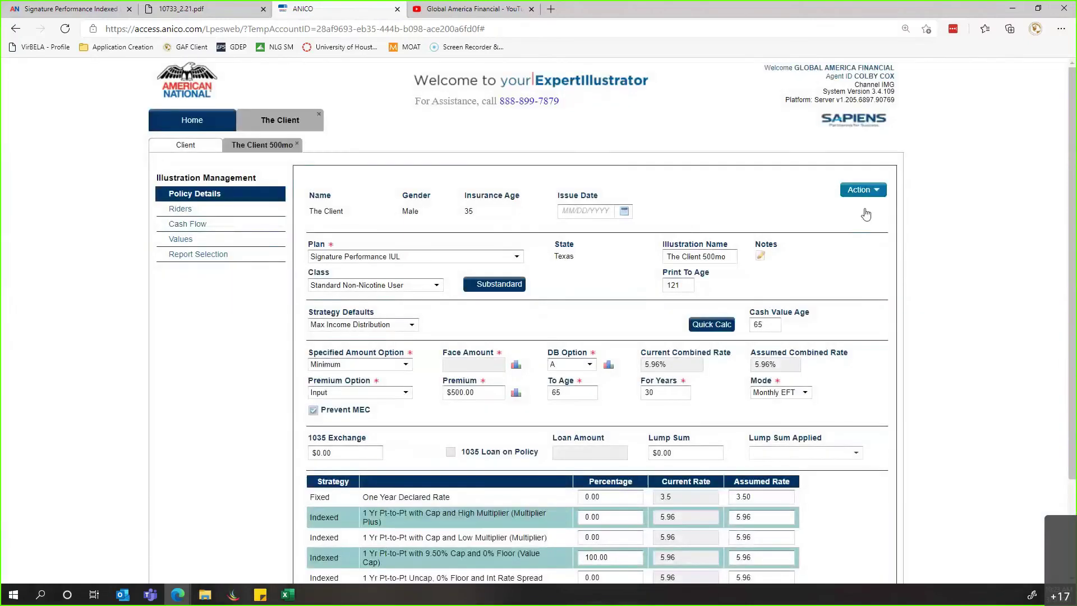
click(863, 191)
click(865, 209)
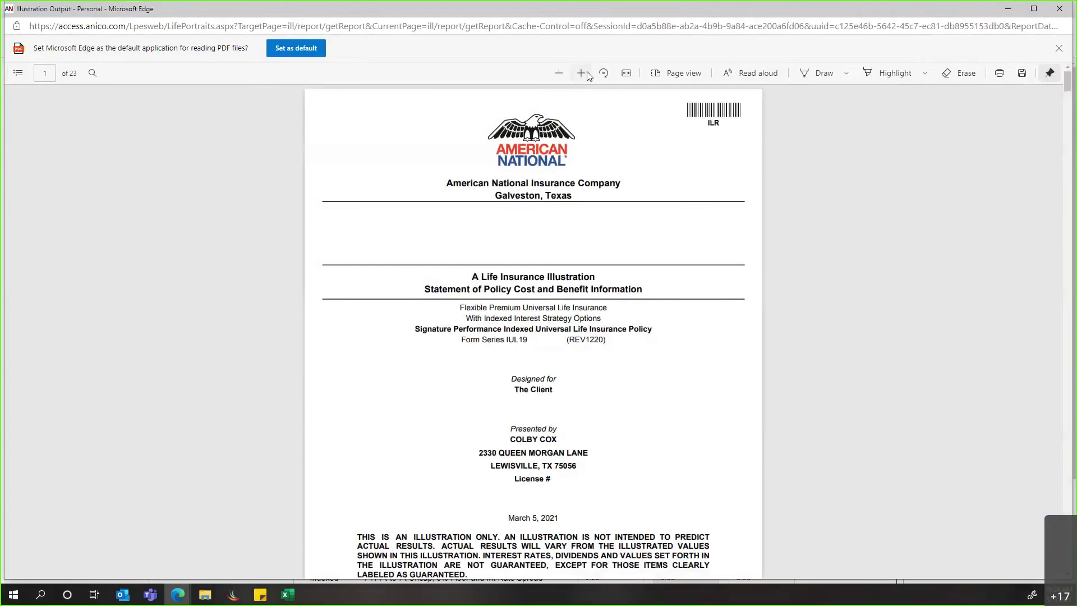
Enlarge the option A report and read the death benefit and retirement income summary and the accelerated benefit rider page
click(581, 73)
click(581, 73)
click(581, 72)
scroll(533, 311, down, 20)
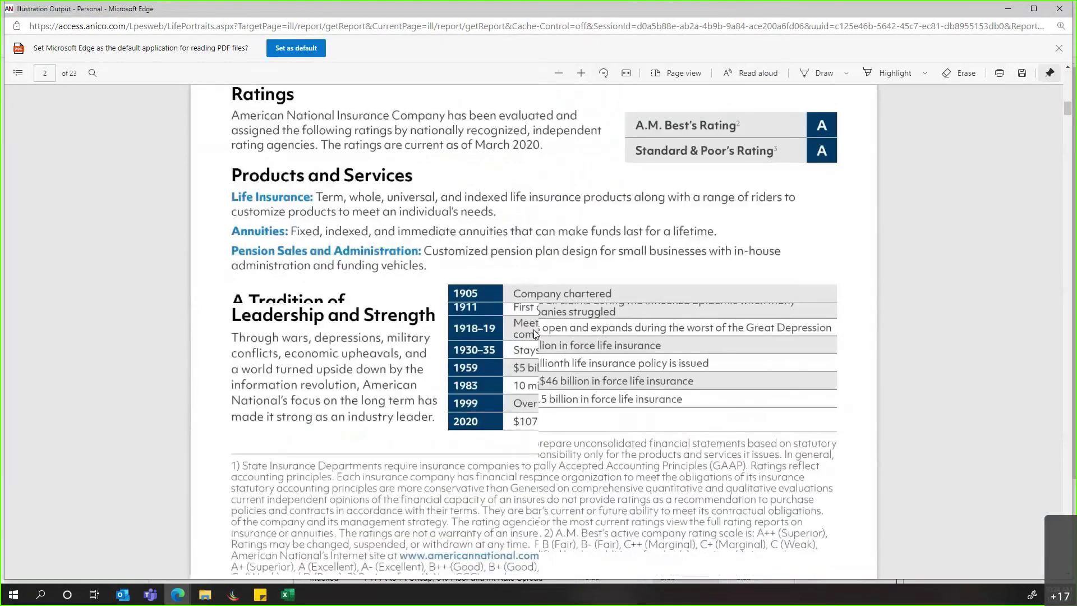
scroll(533, 328, down, 15)
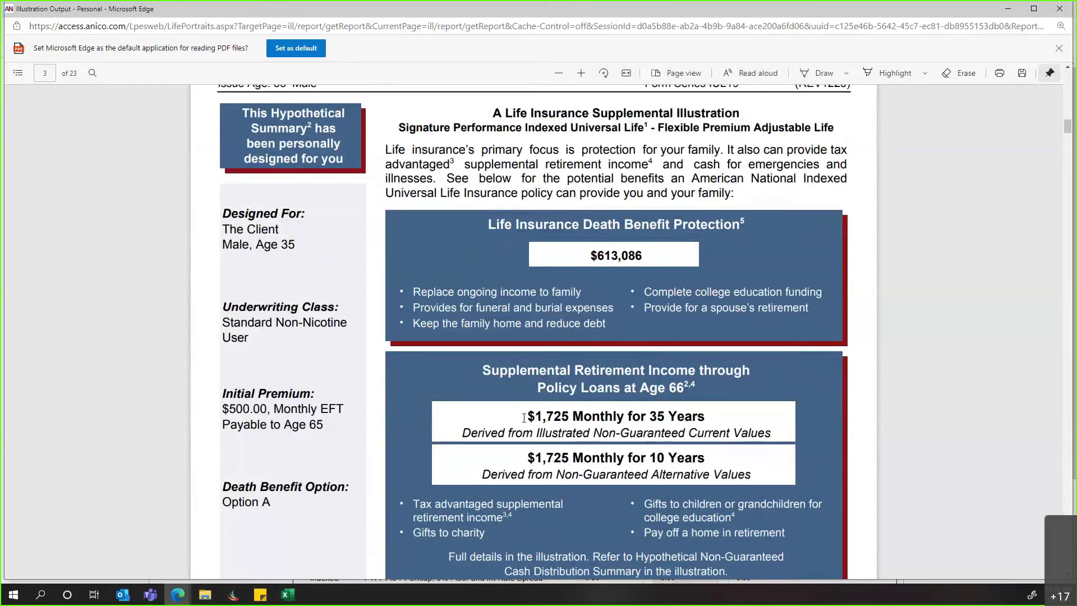
scroll(524, 418, down, 10)
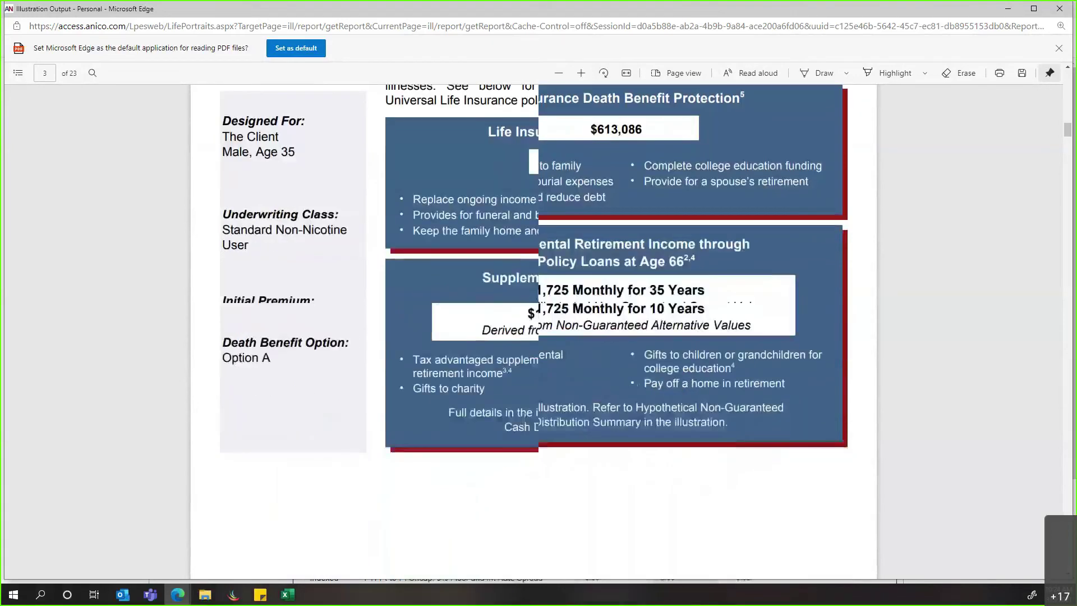
scroll(527, 417, down, 5)
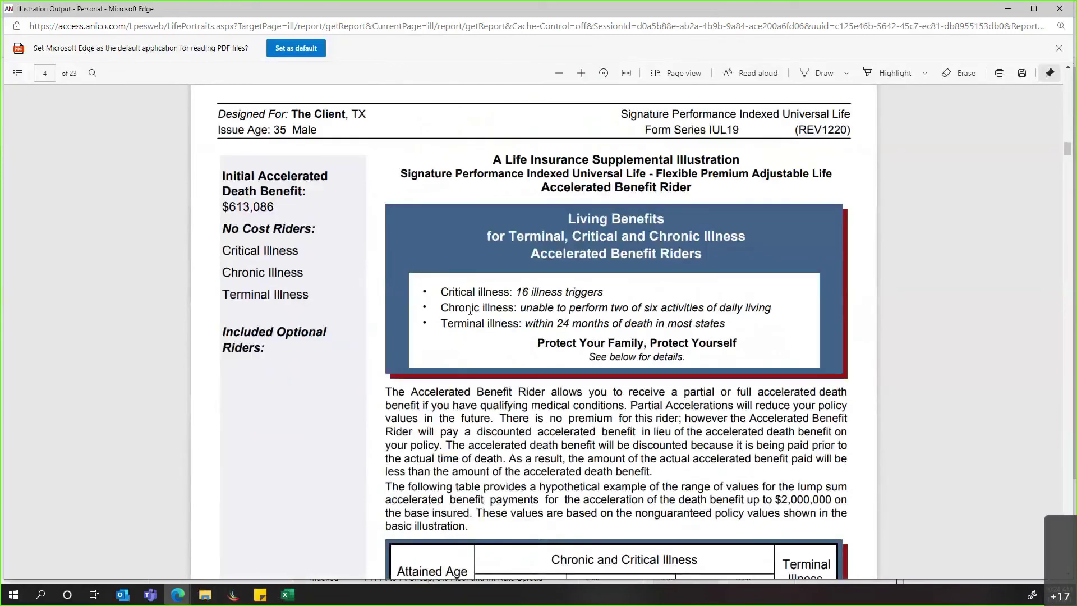
Read the chronic, critical and terminal illness payment table on page 4 and skim the policy explanation pages through page 11
scroll(427, 346, down, 4)
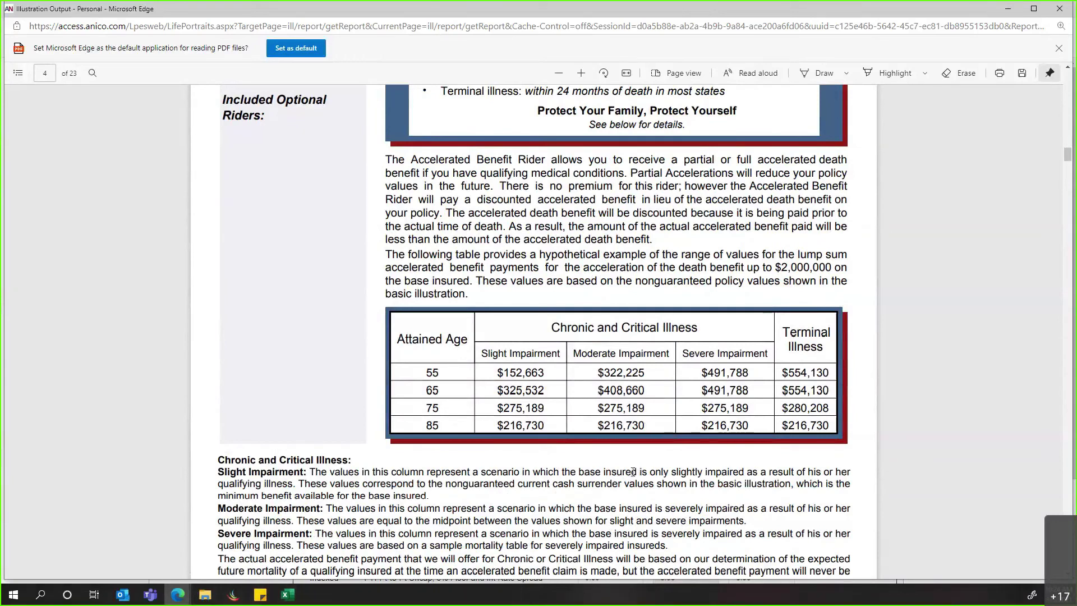
scroll(631, 411, down, 10)
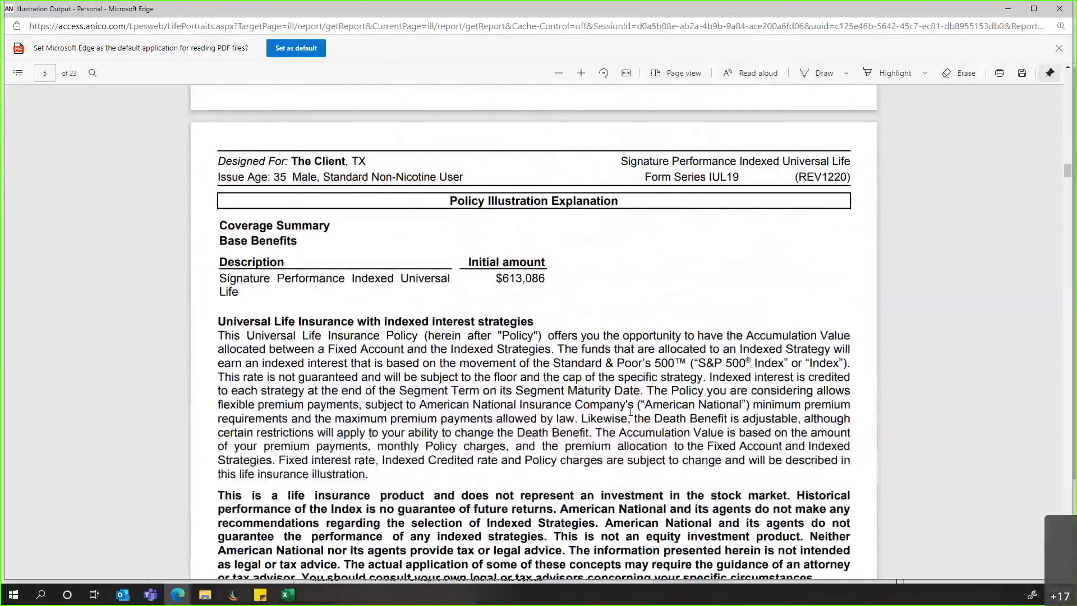
scroll(631, 411, down, 12)
scroll(628, 406, down, 20)
scroll(628, 405, down, 12)
scroll(617, 405, down, 20)
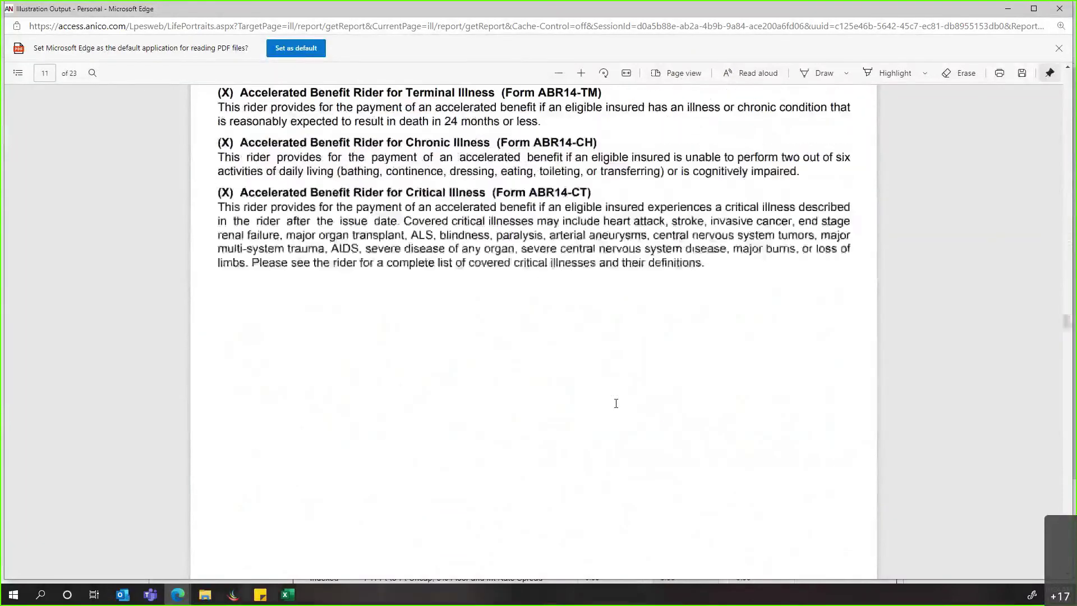
Examine the yearly policy values from page 12 onward, highlighting the Non-Guaranteed Current Values heading, through the benefit termination table on page 16
scroll(616, 404, down, 10)
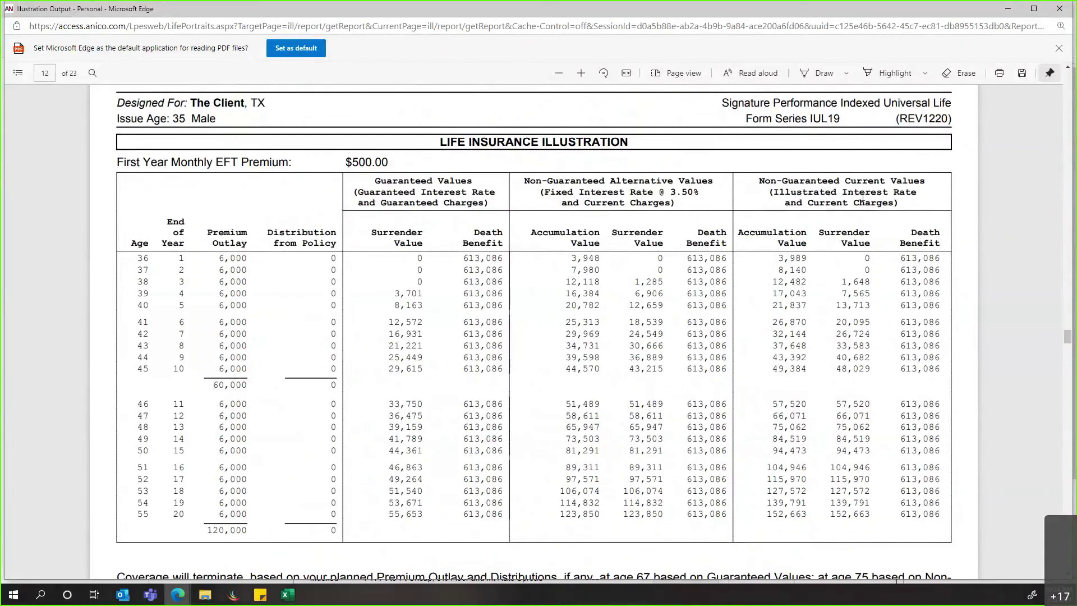
drag(760, 181, 902, 206)
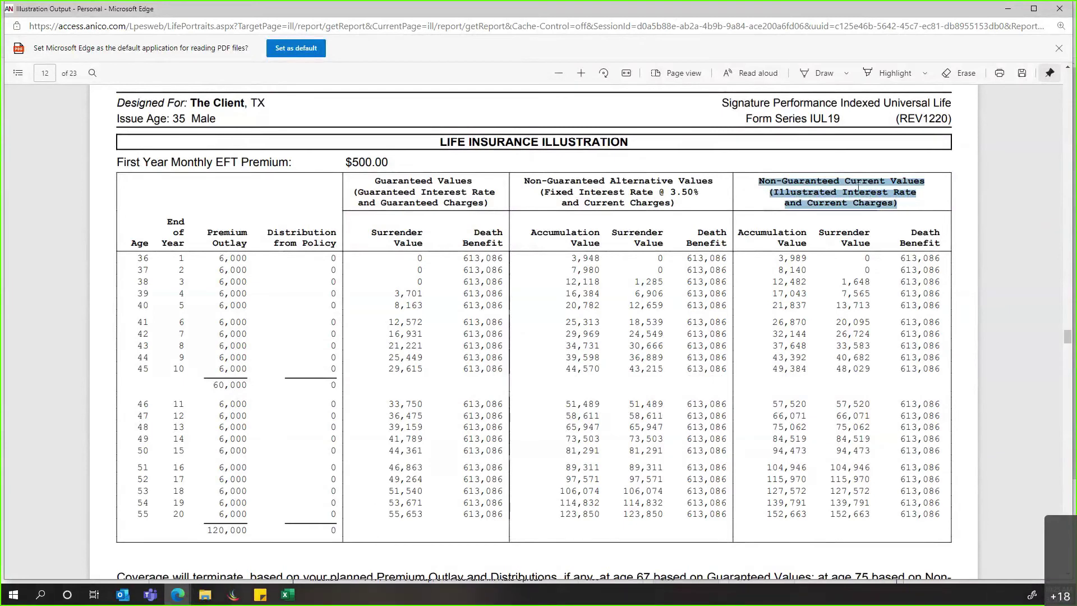
scroll(840, 333, down, 4)
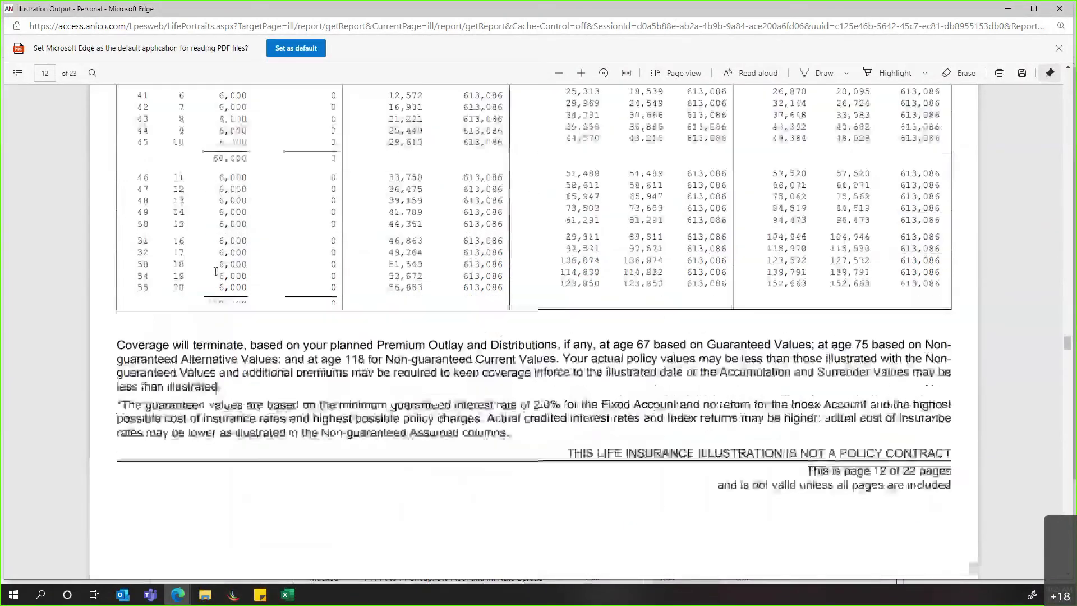
scroll(218, 300, up, 2)
click(219, 300)
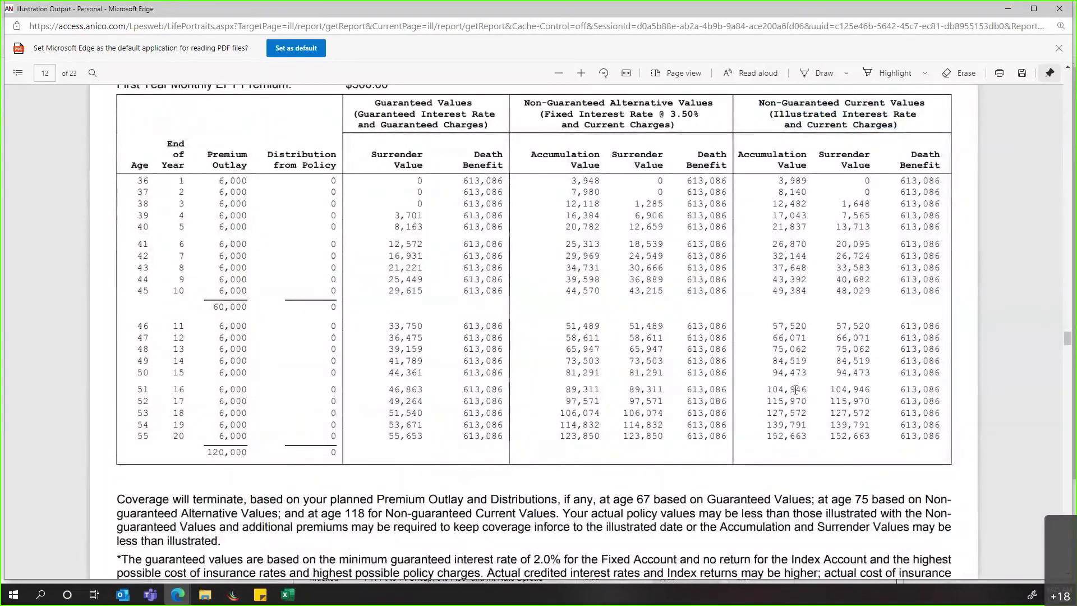
scroll(796, 389, down, 15)
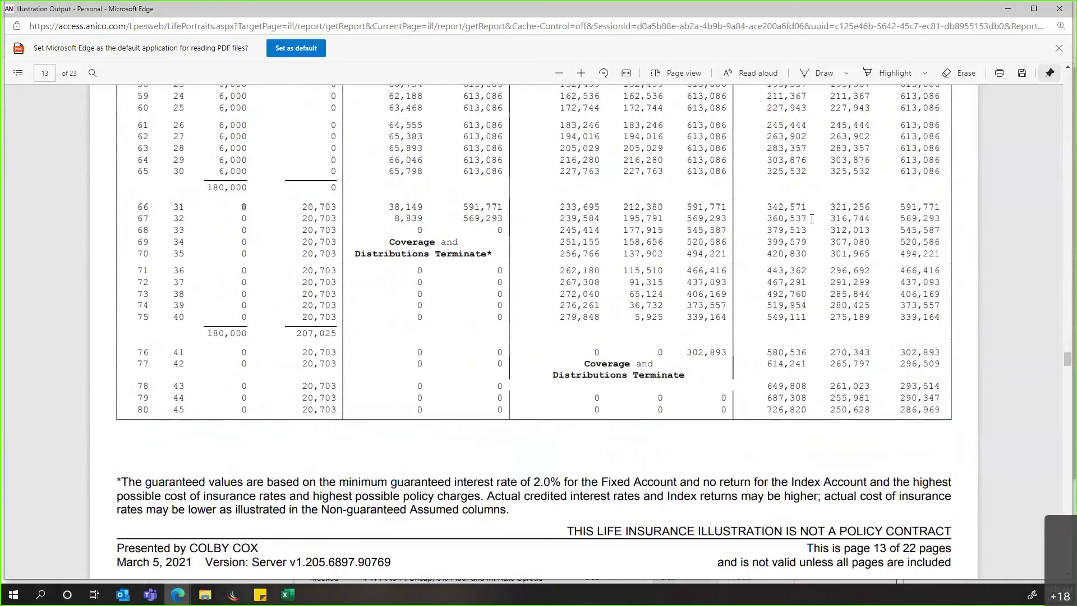
scroll(856, 219, up, 3)
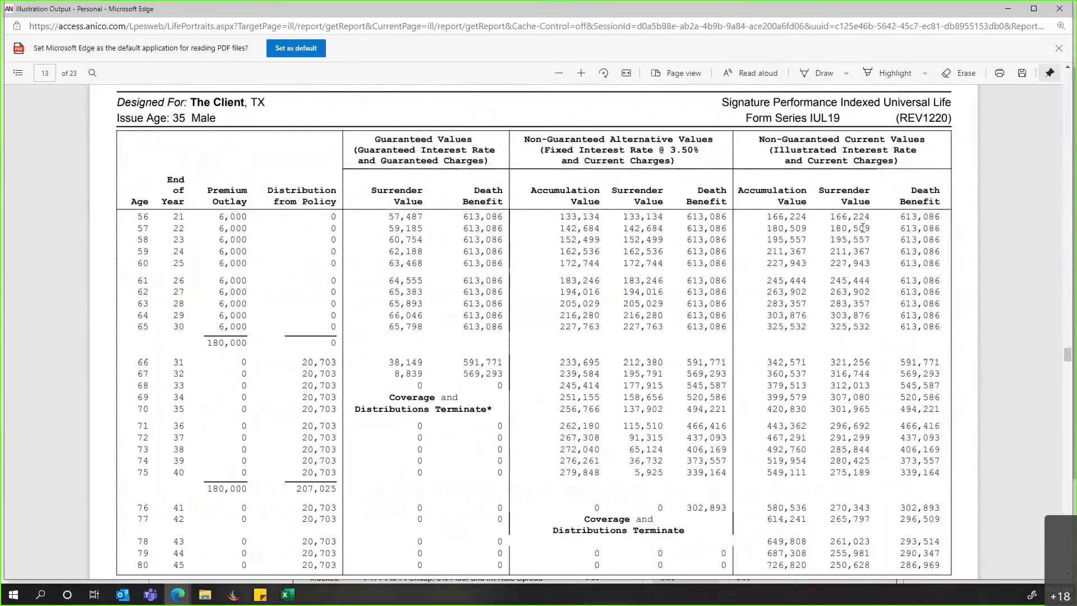
scroll(842, 242, down, 20)
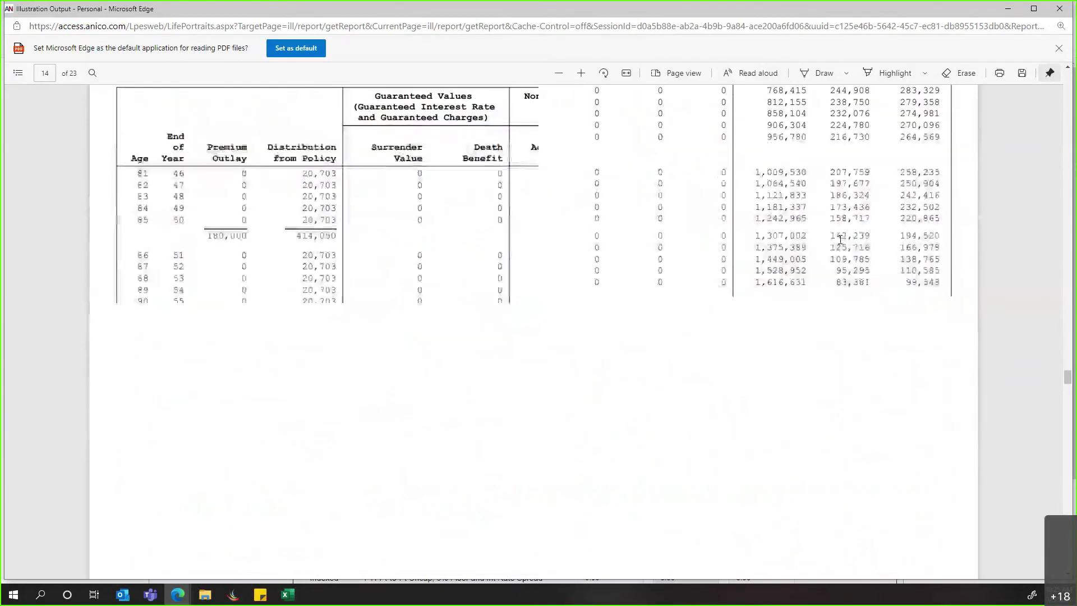
scroll(840, 236, down, 10)
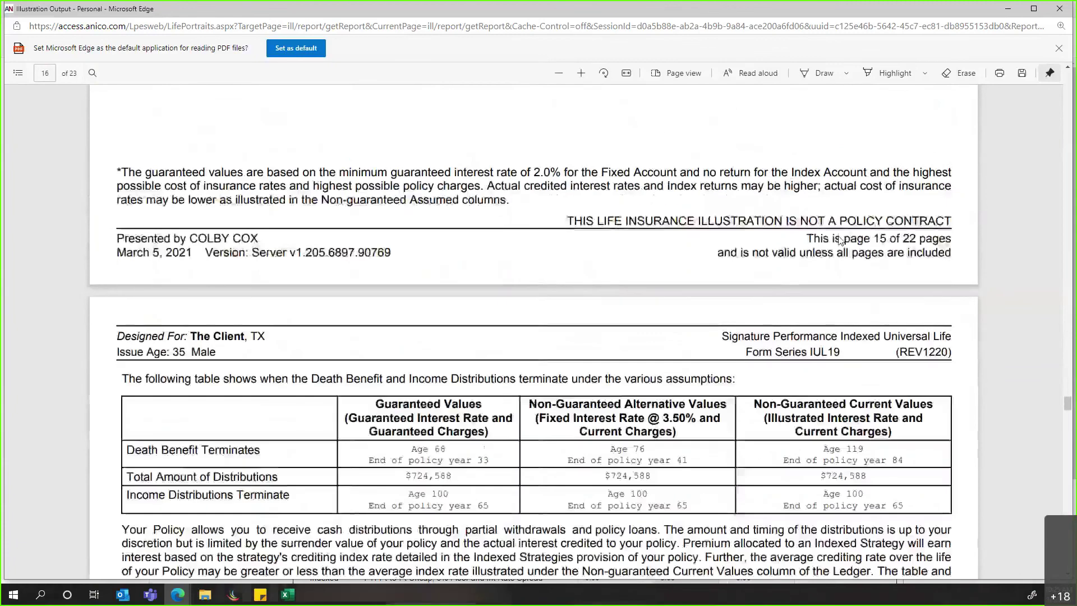
Review the Policy Outlay tables on pages 17 to 19, highlighting the age 66 annual loan and checking the loan interest and balance columns
scroll(843, 246, down, 7)
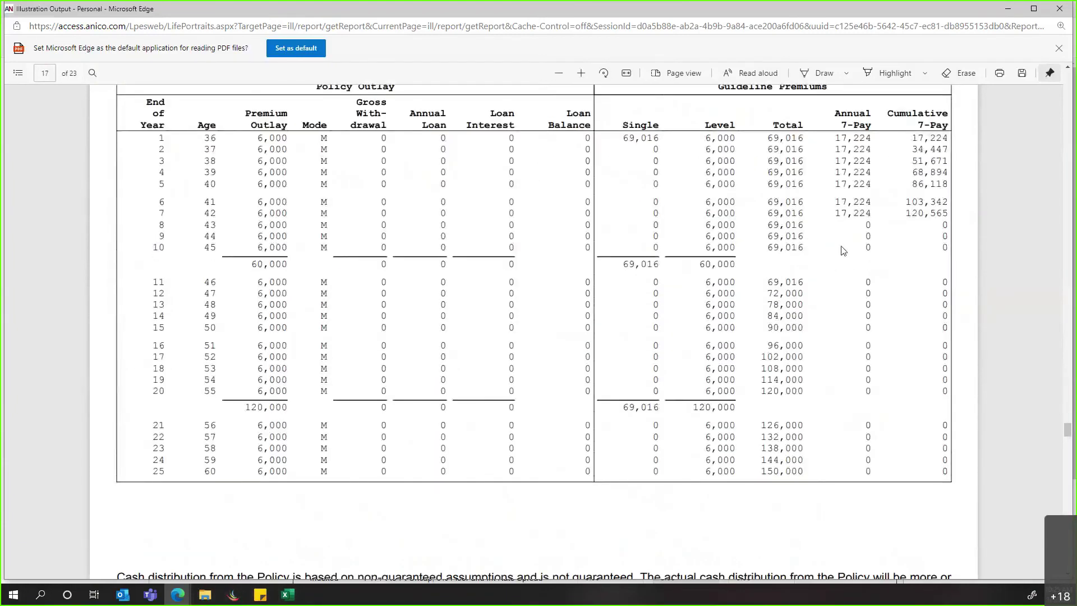
scroll(844, 251, down, 11)
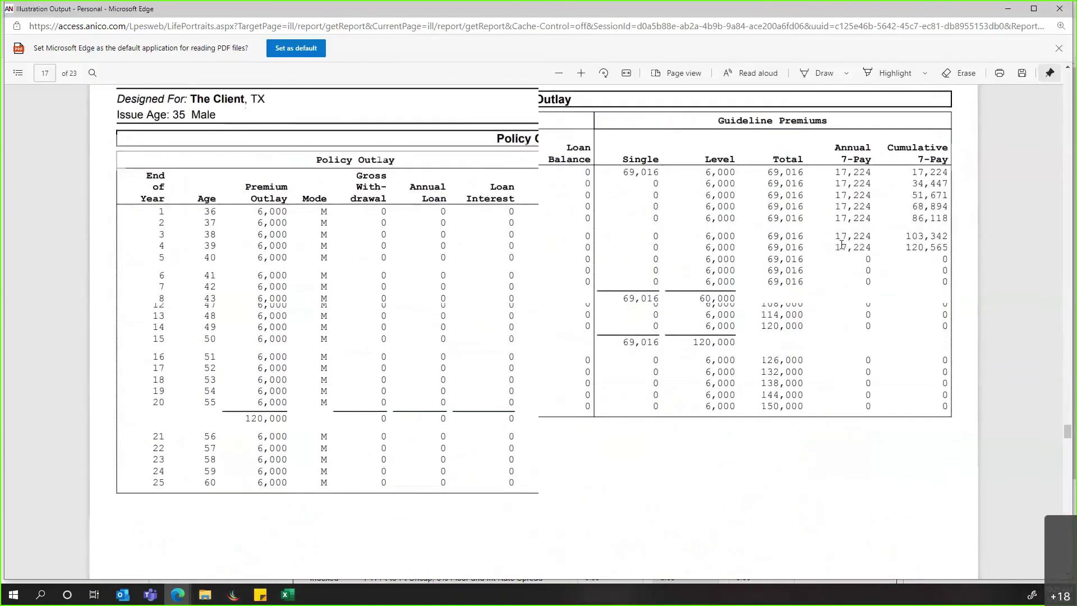
scroll(842, 247, down, 3)
scroll(842, 247, up, 3)
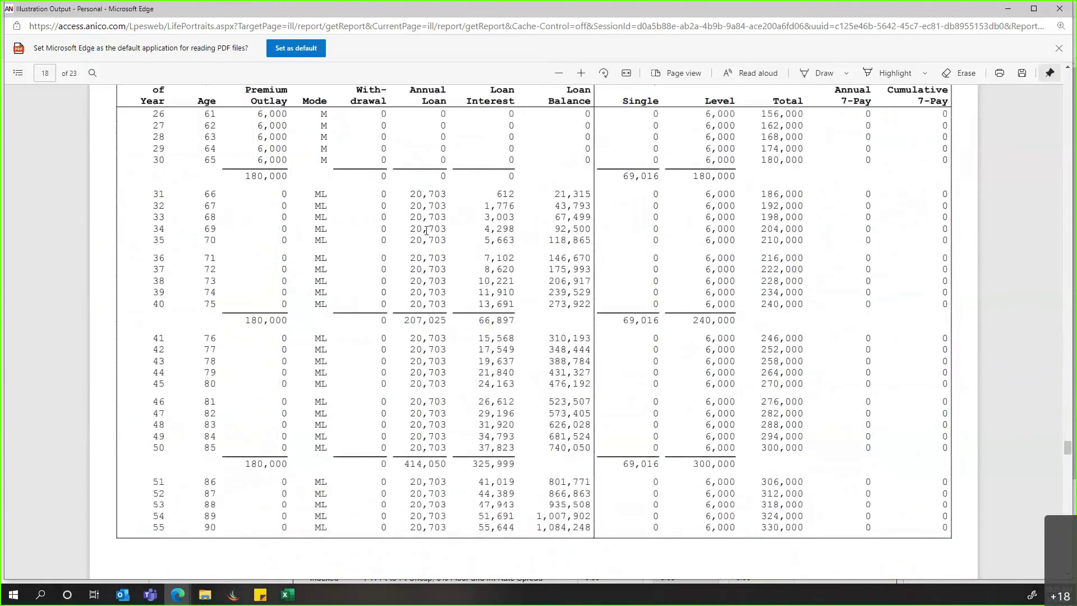
double_click(457, 272)
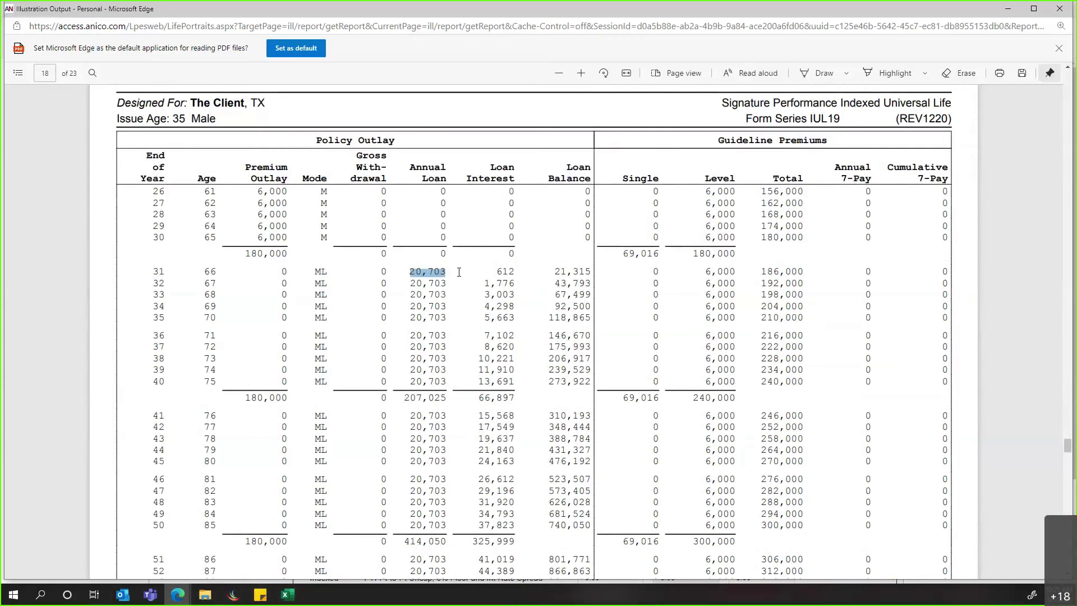
scroll(459, 272, down, 15)
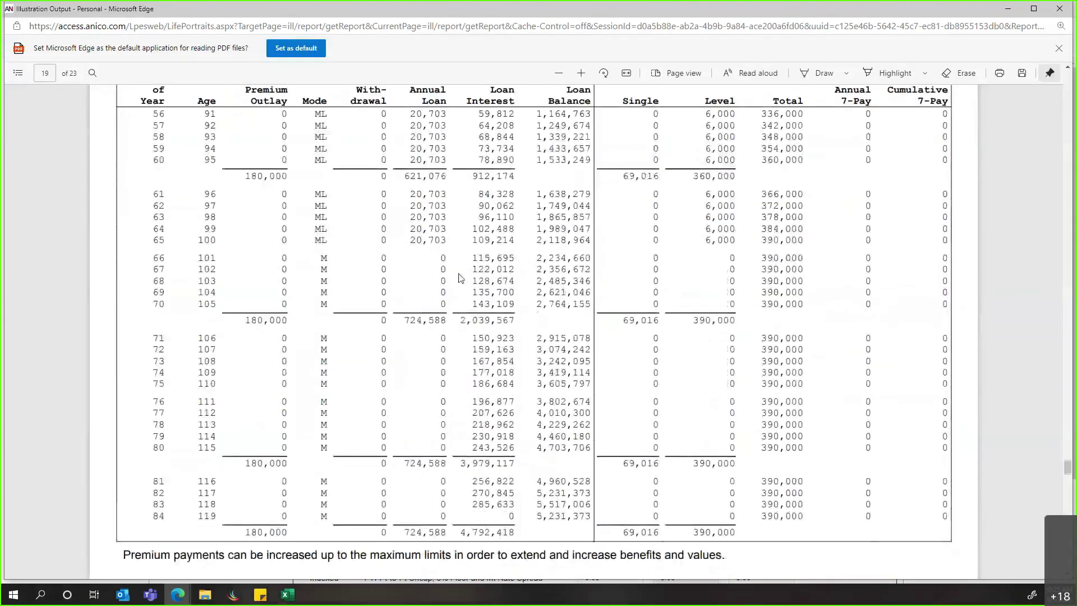
scroll(459, 276, down, 1)
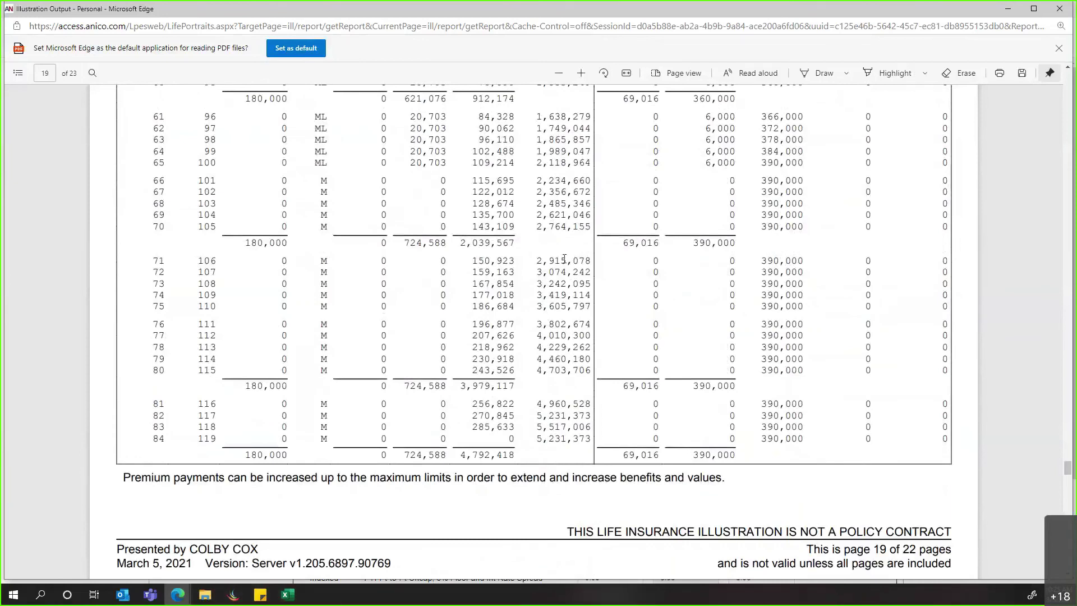
scroll(438, 274, up, 1)
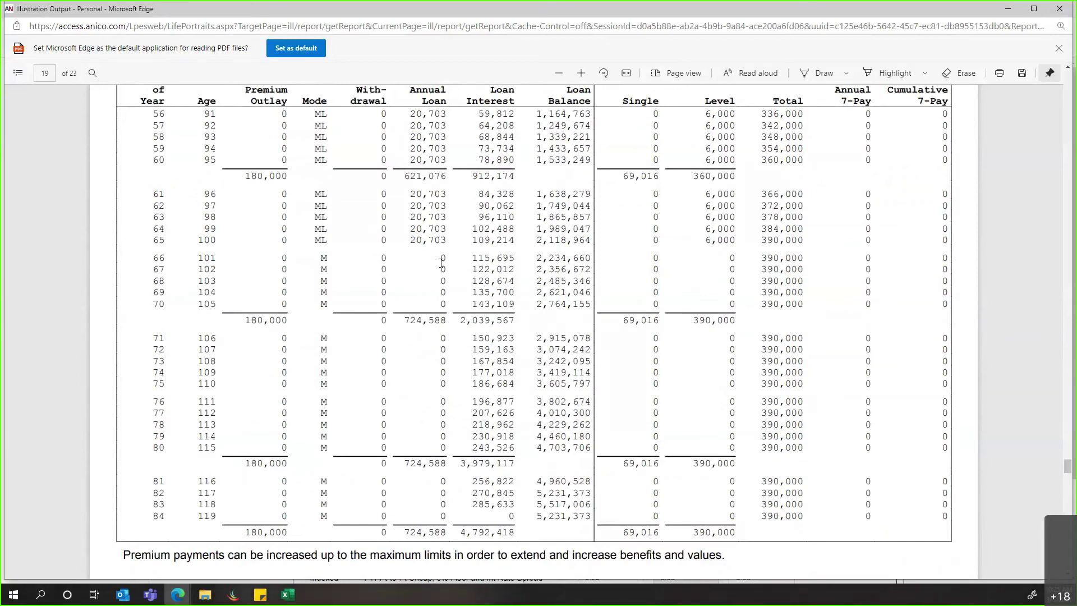
Find the Historical Index Rate Ledger on page 20 and highlight the multiplier, 9.50% cap and spread terms in the strategy headings
scroll(441, 263, down, 12)
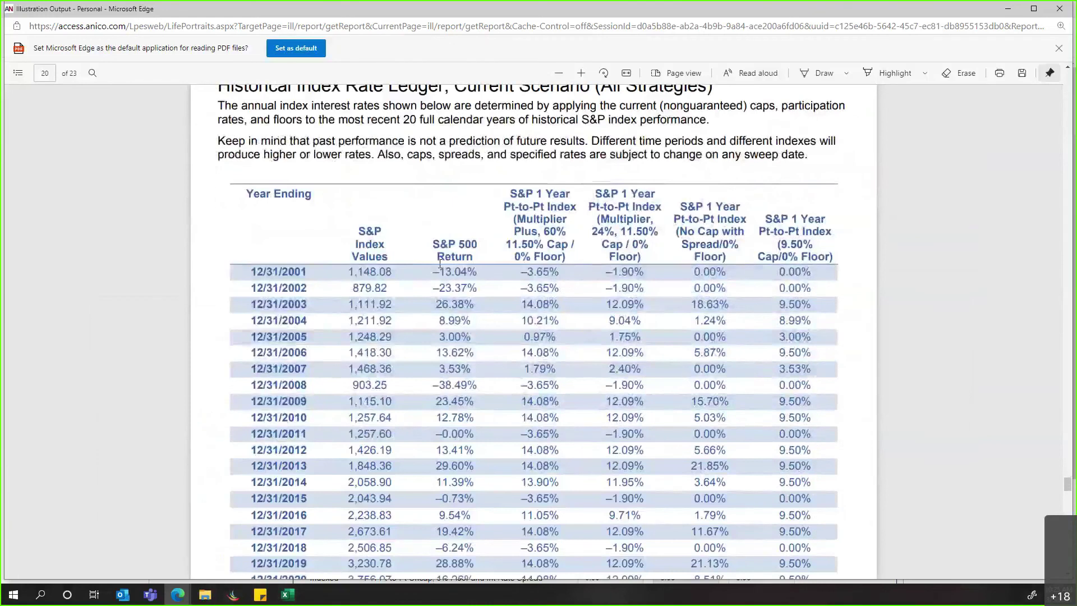
scroll(441, 263, down, 2)
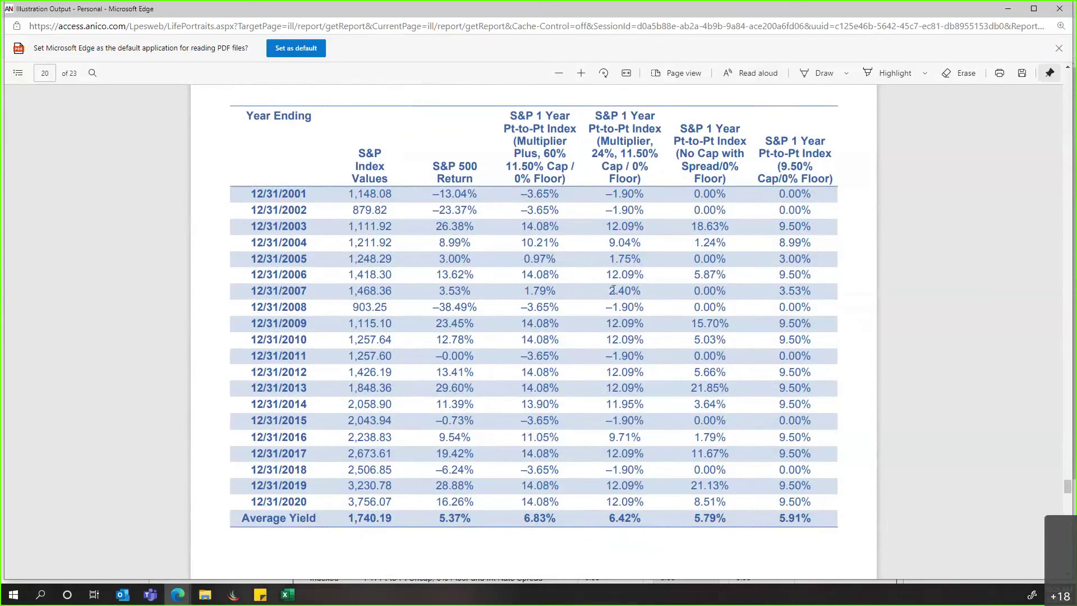
drag(517, 141, 646, 144)
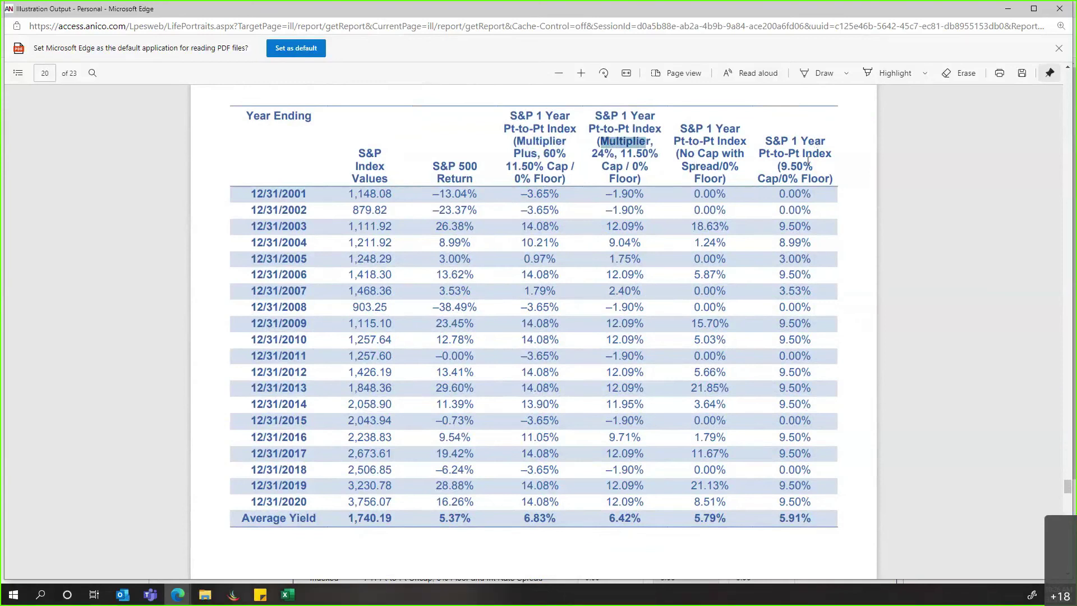
drag(777, 166, 803, 166)
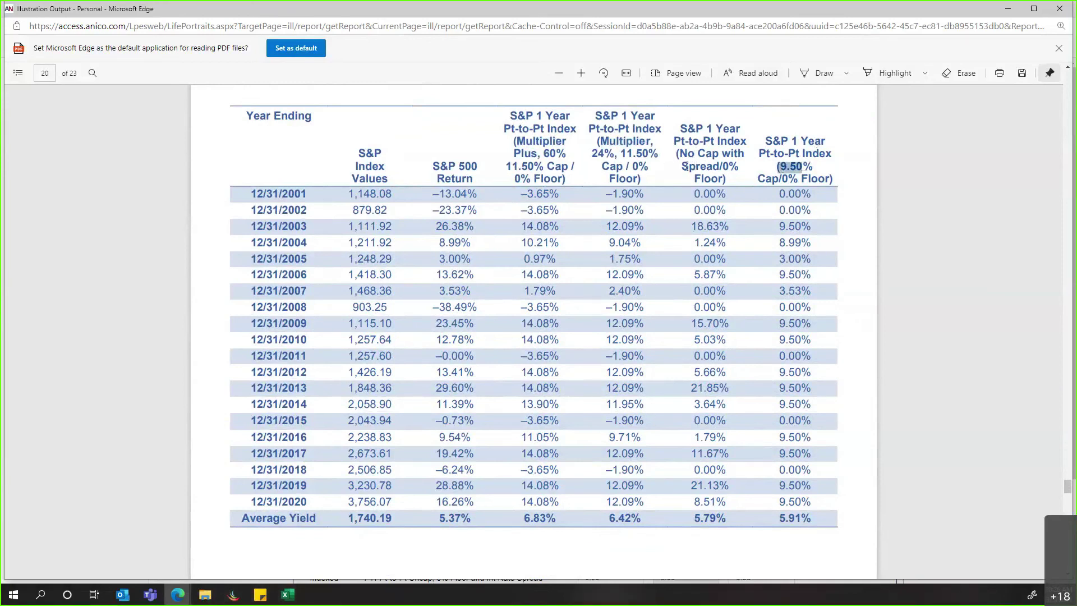
drag(680, 166, 718, 164)
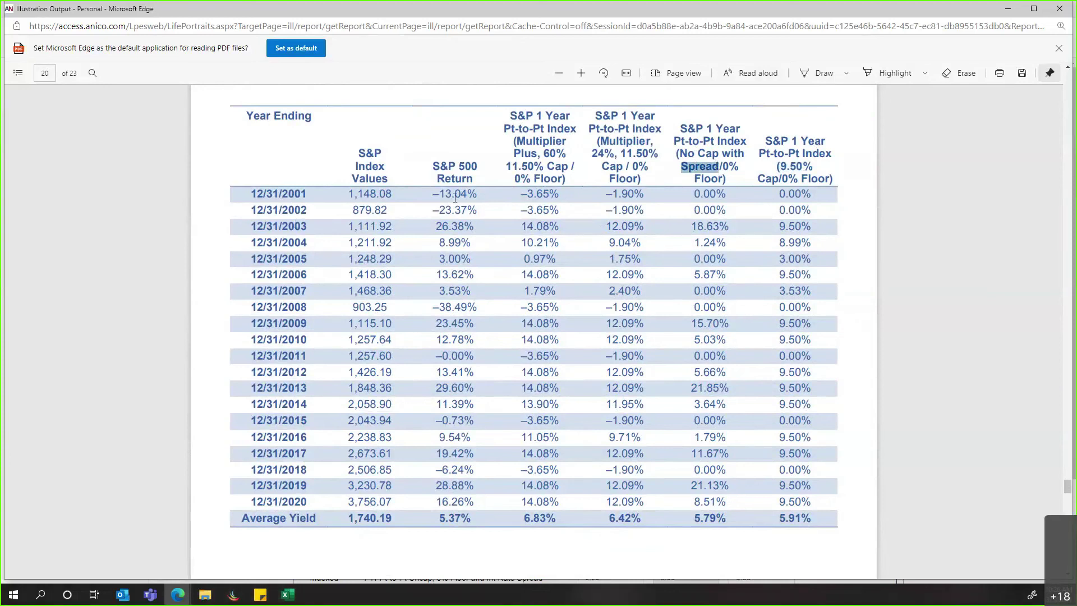
Compare the 2001 and 2003 S&P 500 returns with the rates credited by each index strategy
drag(520, 193, 560, 195)
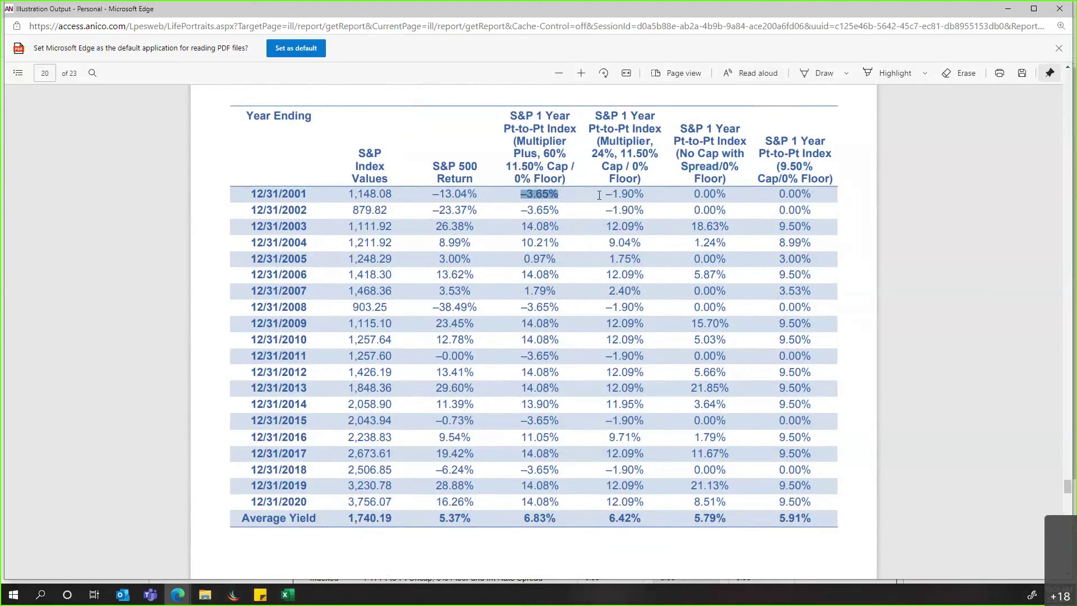
click(644, 194)
drag(431, 228, 493, 227)
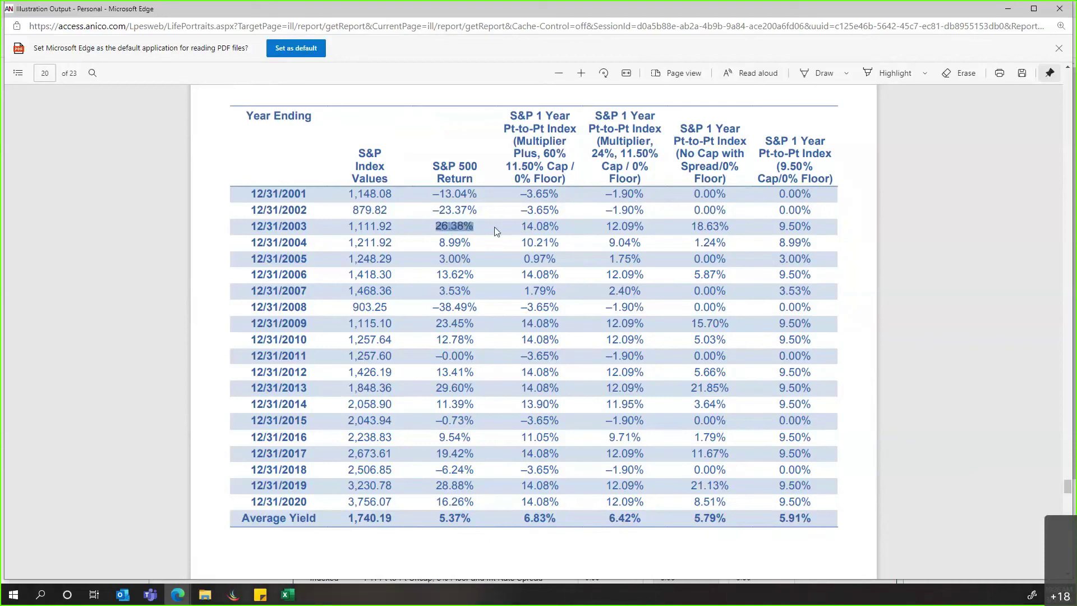
click(450, 239)
drag(505, 227, 737, 245)
click(737, 245)
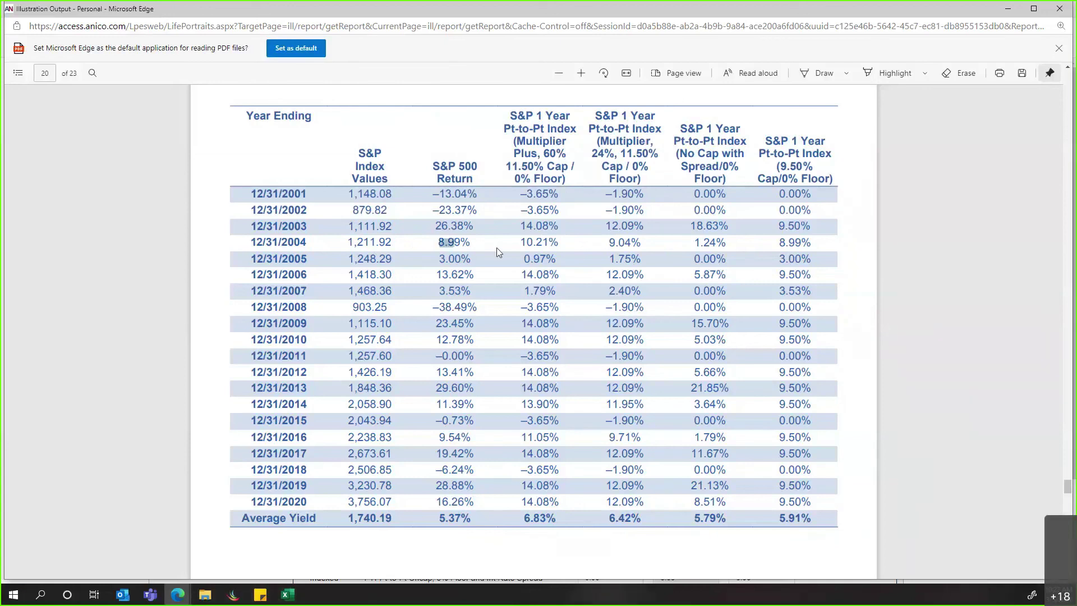
Compare the multiplier and 9.50% cap strategies' credited rates for 2004 and 2005, highlighting the values in each row
double_click(814, 246)
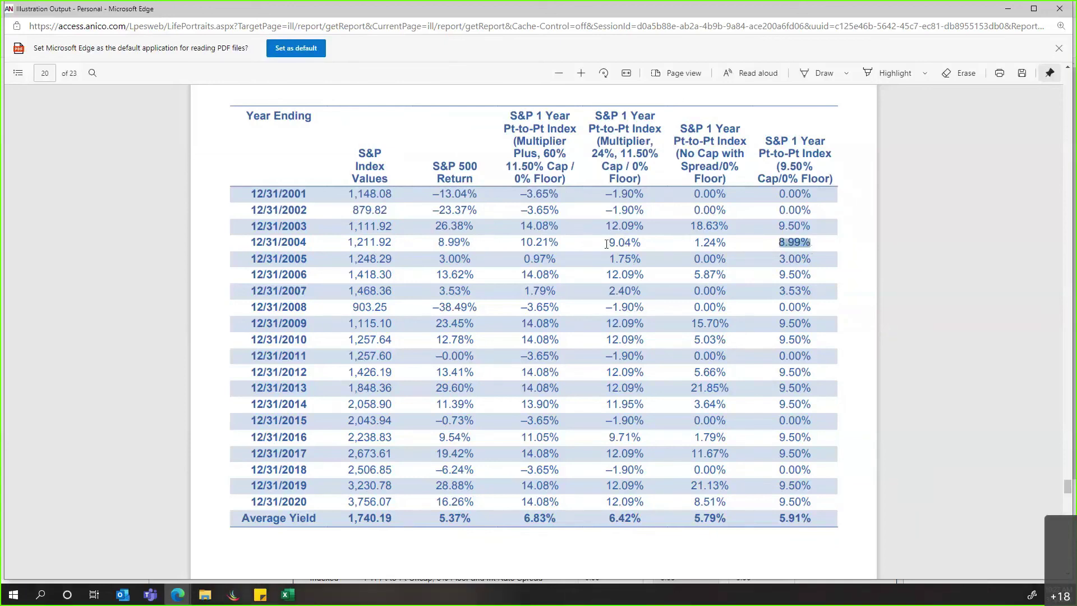
double_click(625, 242)
double_click(524, 243)
click(565, 243)
double_click(452, 259)
click(520, 271)
double_click(538, 260)
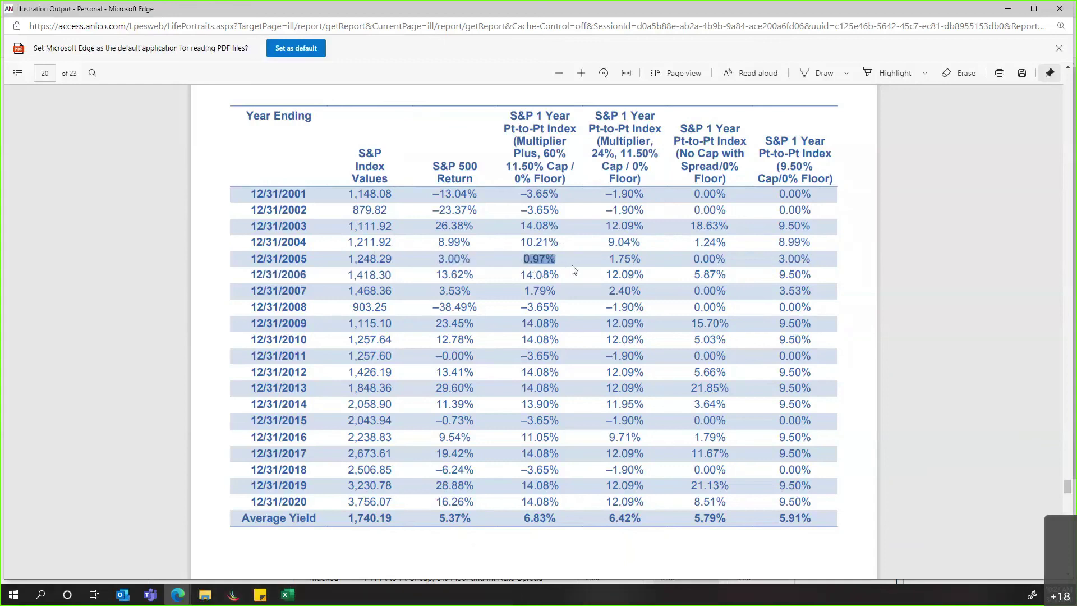
double_click(613, 258)
double_click(793, 259)
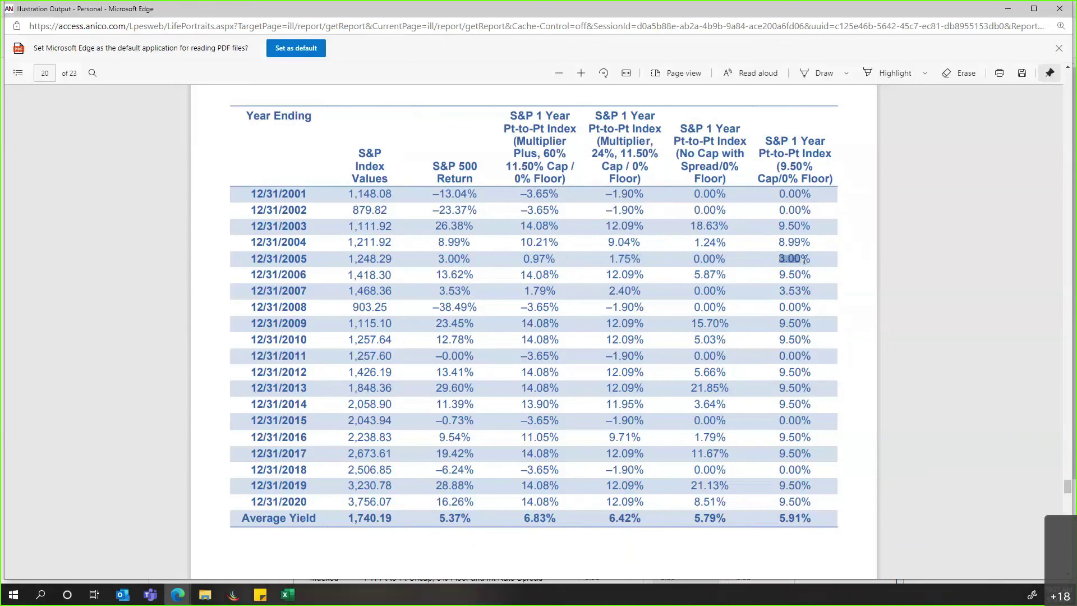
click(816, 260)
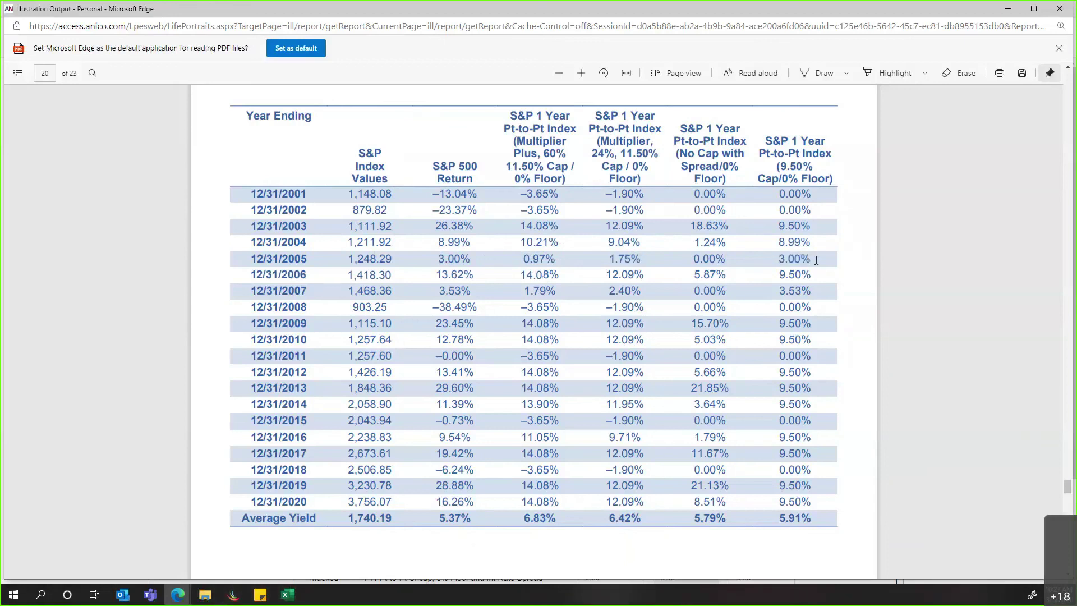
Compare the average yields of the Multiplier Plus, Multiplier and 9.50% cap strategies in the ledger's last row
scroll(741, 350, down, 1)
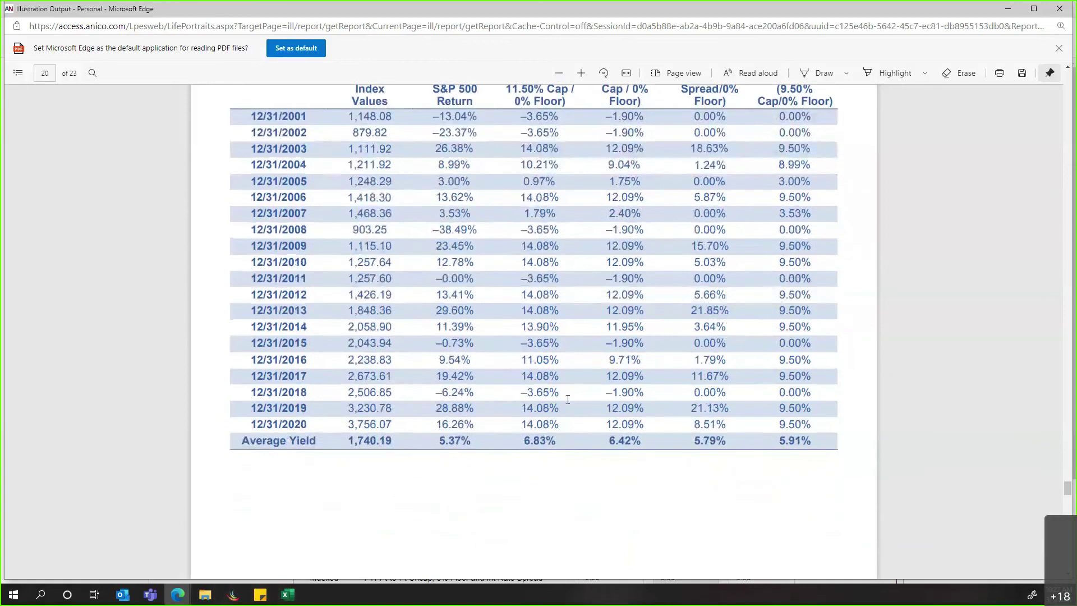
scroll(580, 404, up, 1)
double_click(571, 523)
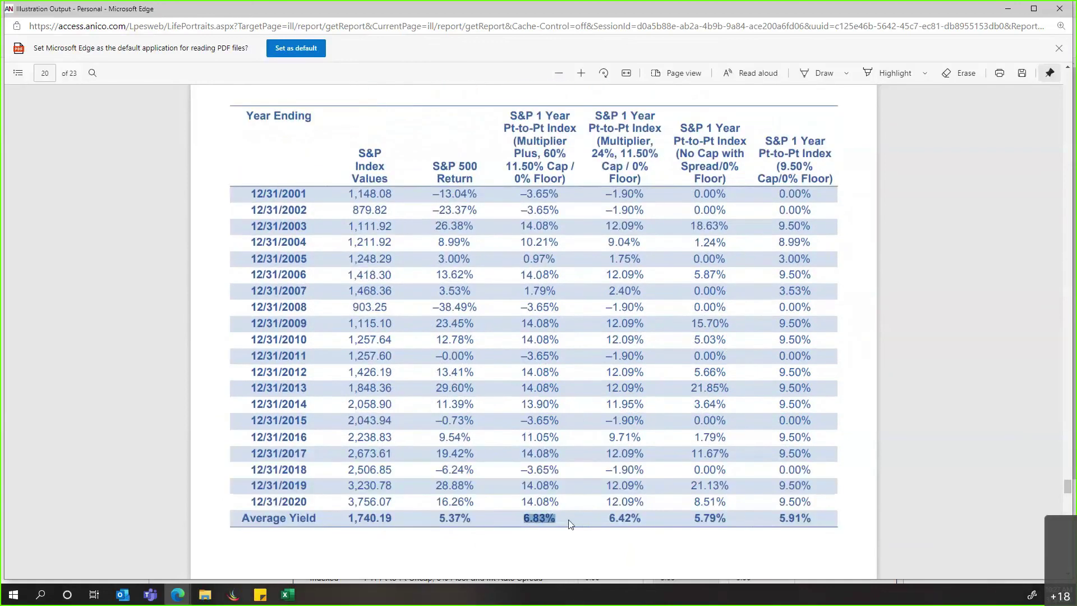
double_click(612, 520)
double_click(783, 521)
click(834, 526)
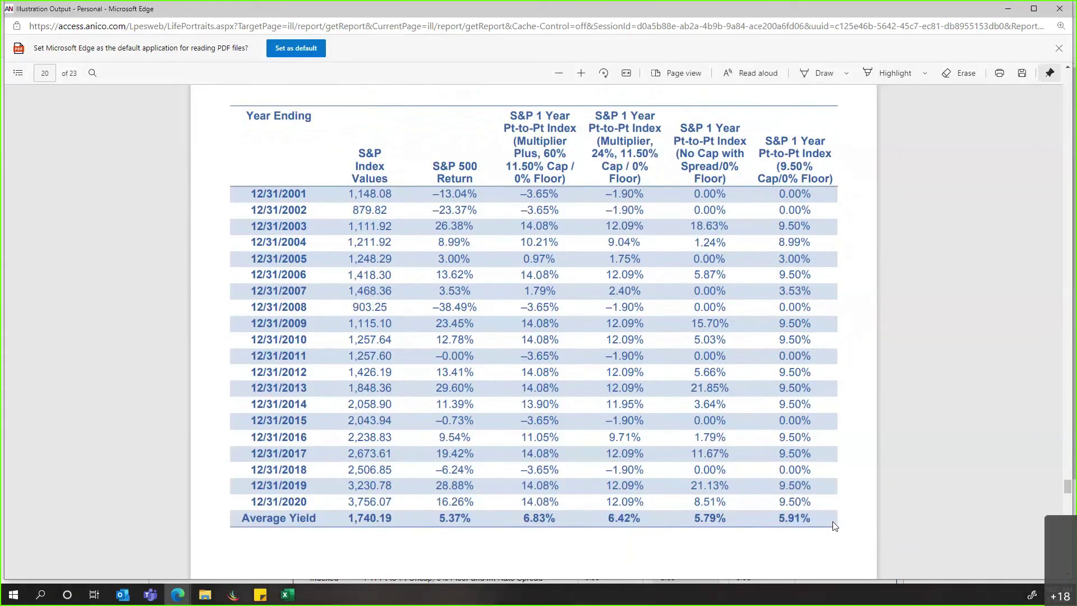